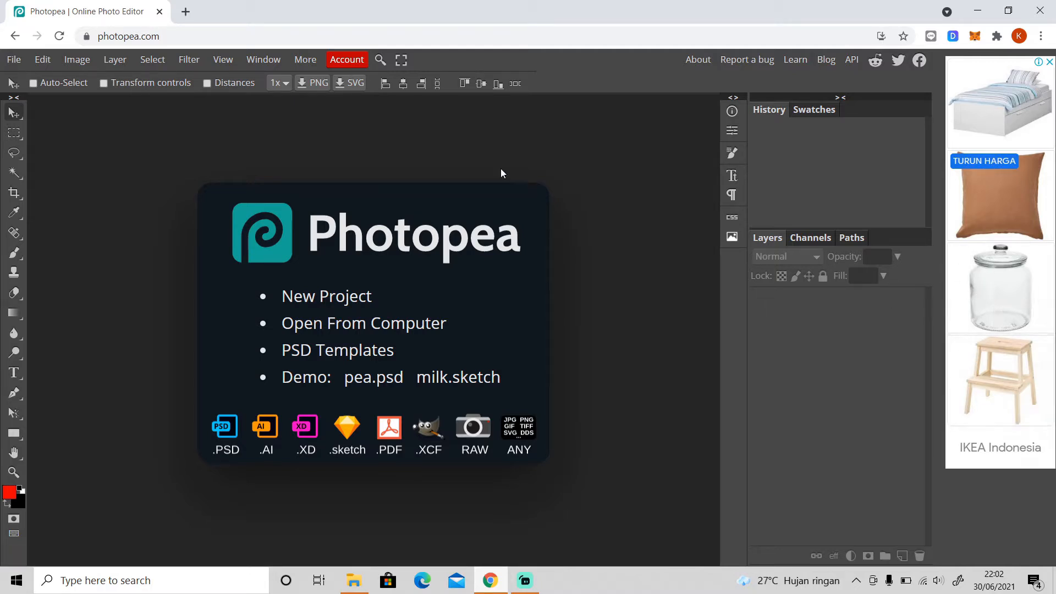
Examine the account types and premium subscription prices.
{"action": "left_click", "coordinate": [355, 60]}
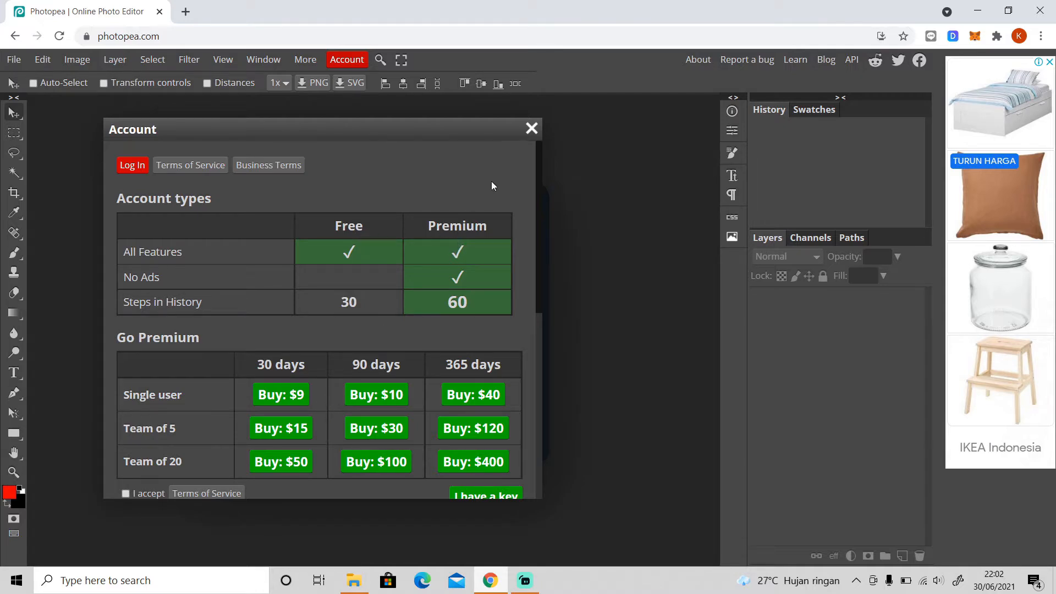
{"action": "left_click", "coordinate": [532, 128]}
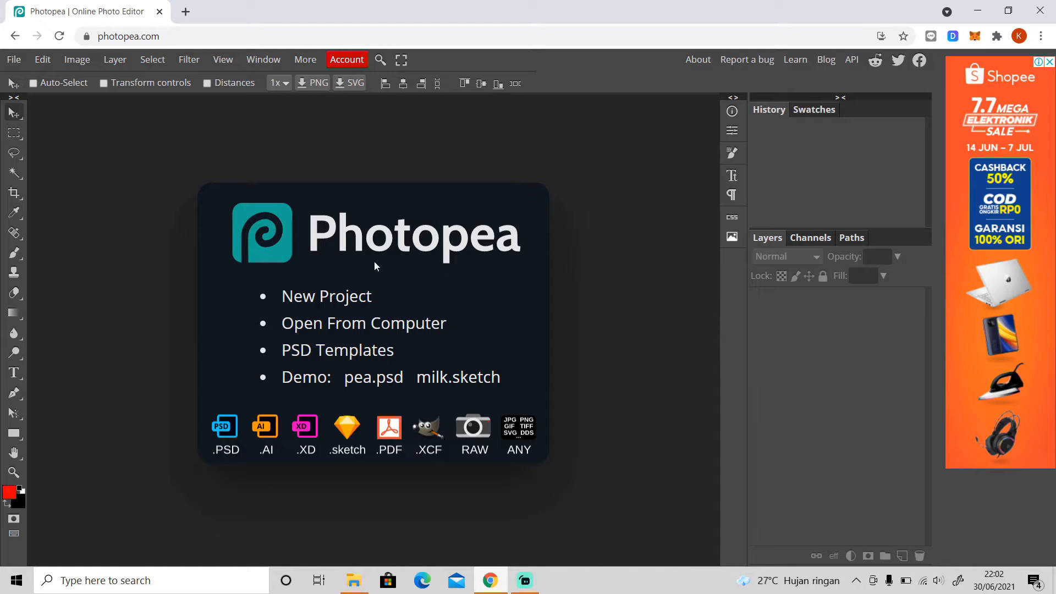
Create a new project from the green Hello World! template with confetti along the upper edge, after randomizing the template gallery.
{"action": "left_click", "coordinate": [13, 60]}
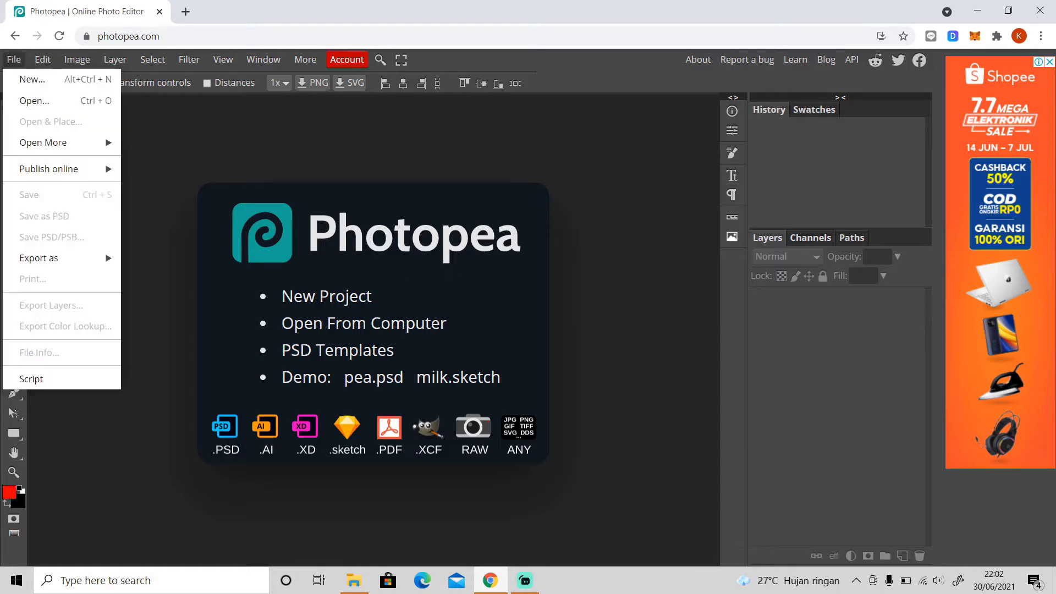
{"action": "left_click", "coordinate": [35, 80]}
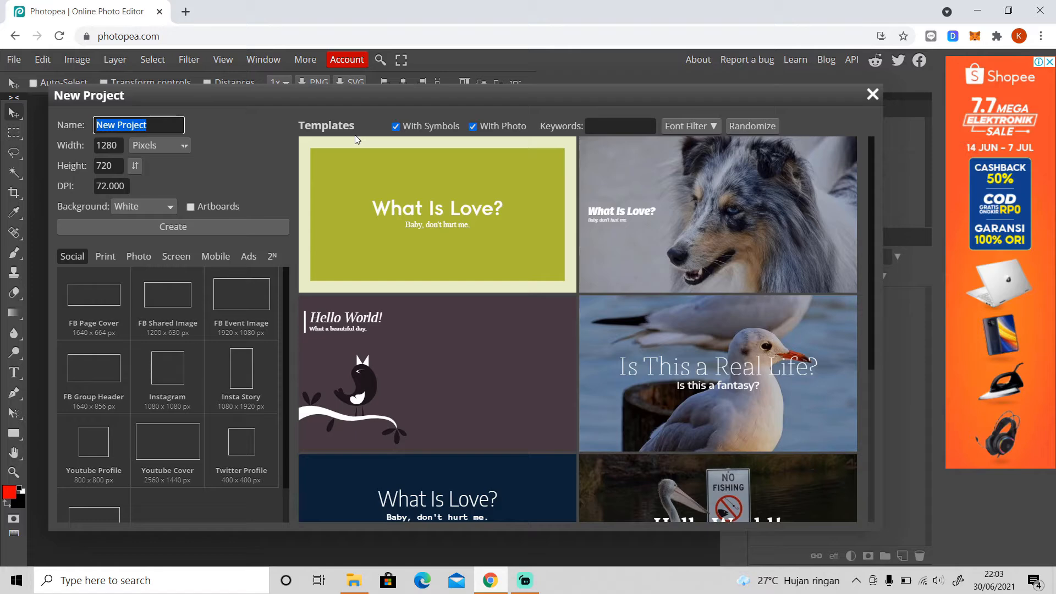
{"action": "left_click", "coordinate": [420, 126]}
{"action": "left_click", "coordinate": [421, 128]}
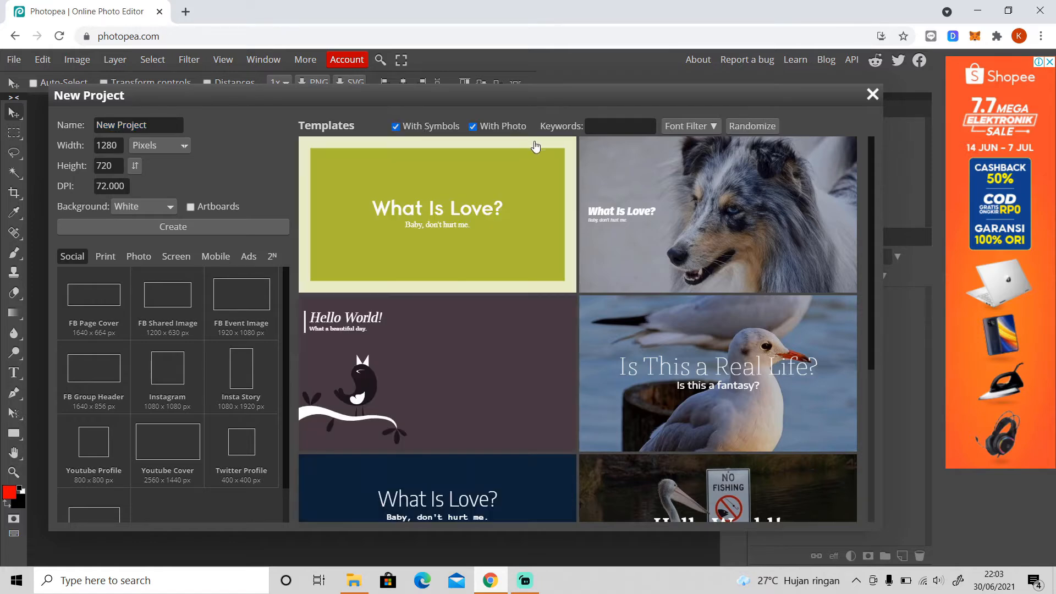
{"action": "left_click", "coordinate": [745, 127]}
{"action": "scroll", "coordinate": [471, 393], "scroll_direction": "down", "scroll_amount": 6}
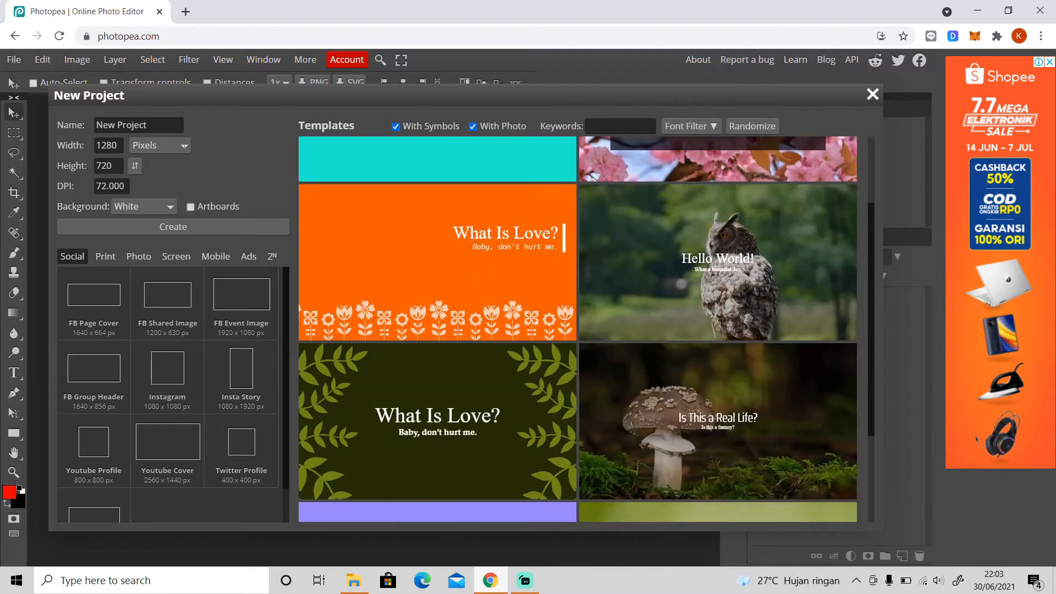
{"action": "scroll", "coordinate": [477, 206], "scroll_direction": "down", "scroll_amount": 8}
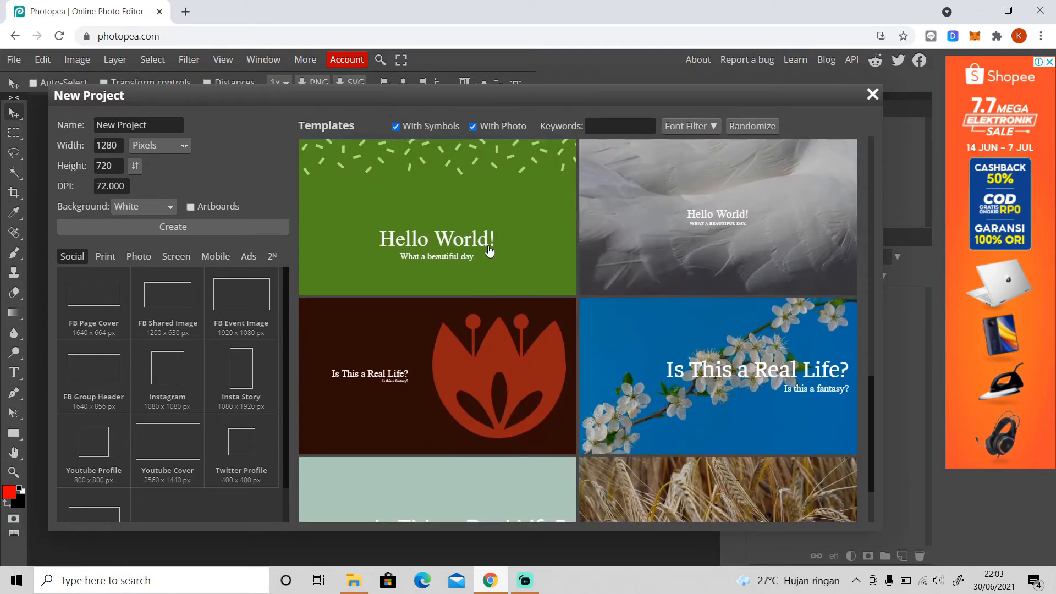
{"action": "left_click", "coordinate": [491, 254]}
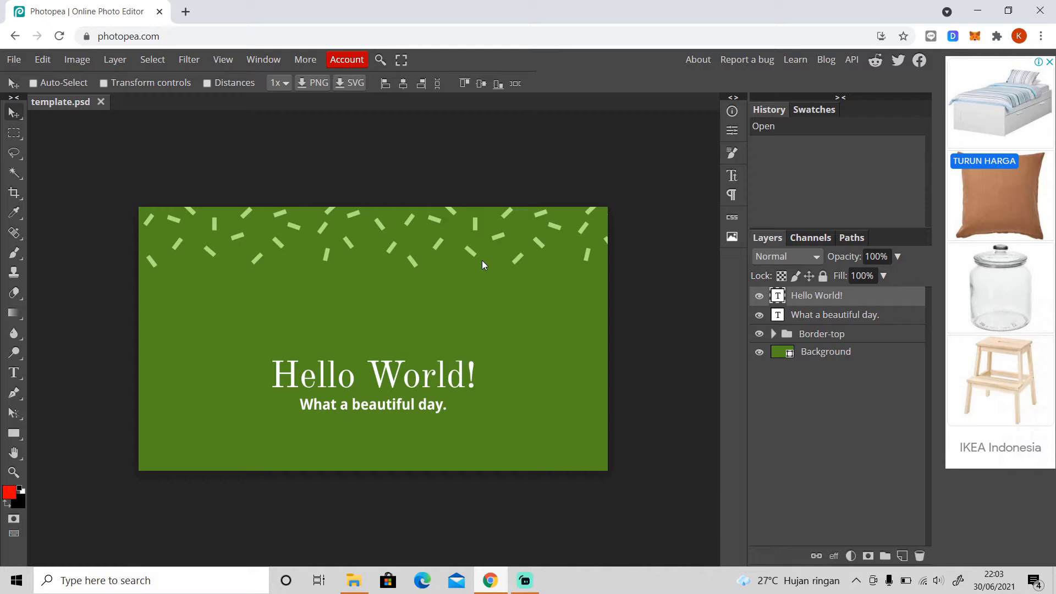
Examine the font choices for the Hello World! text layer and the dialog for loading a custom font file.
{"action": "key", "text": "t"}
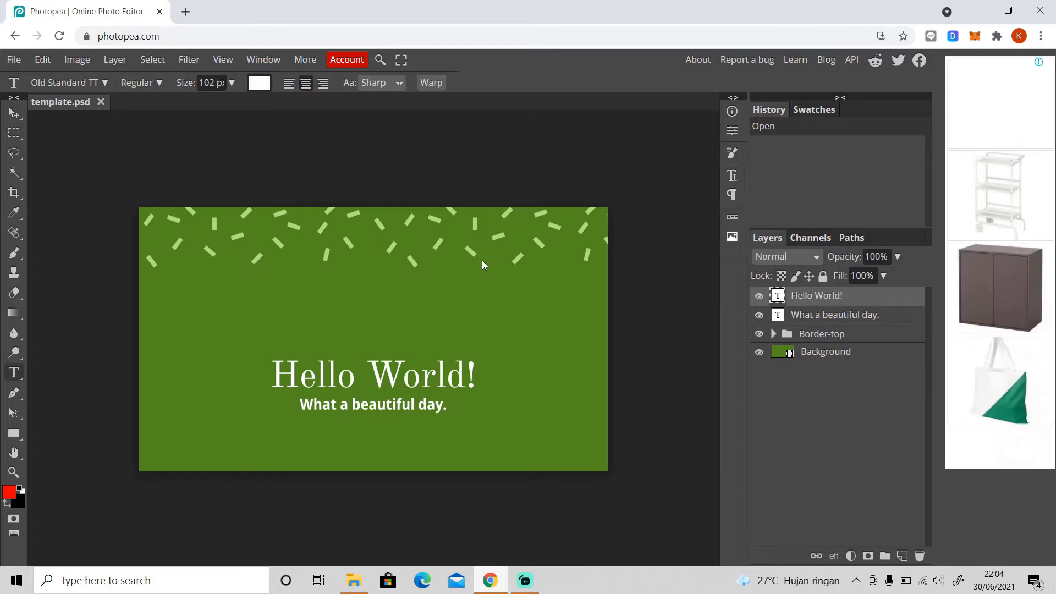
{"action": "left_click", "coordinate": [104, 82]}
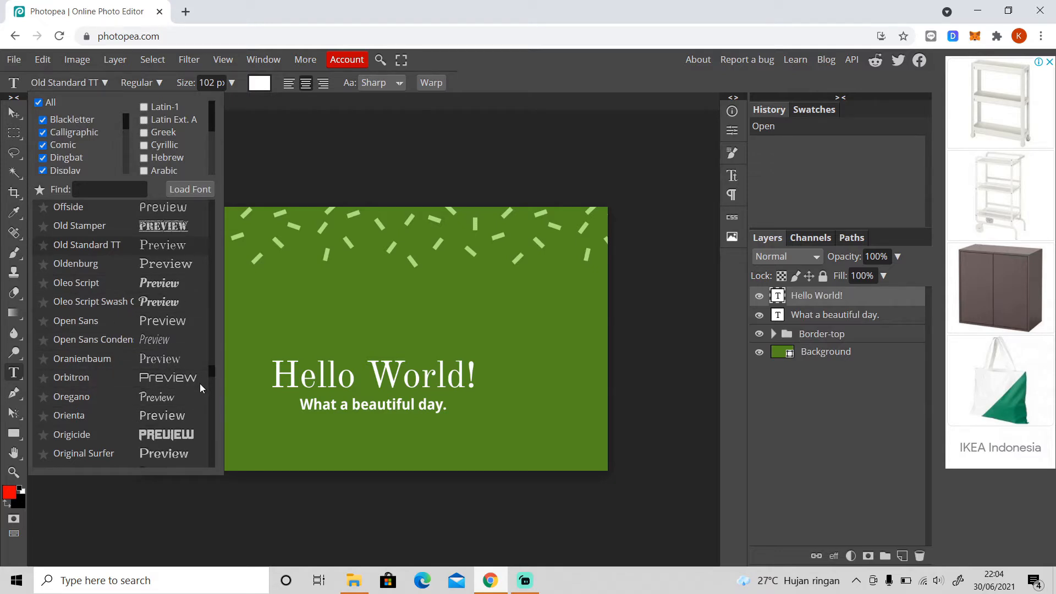
{"action": "left_click", "coordinate": [190, 190]}
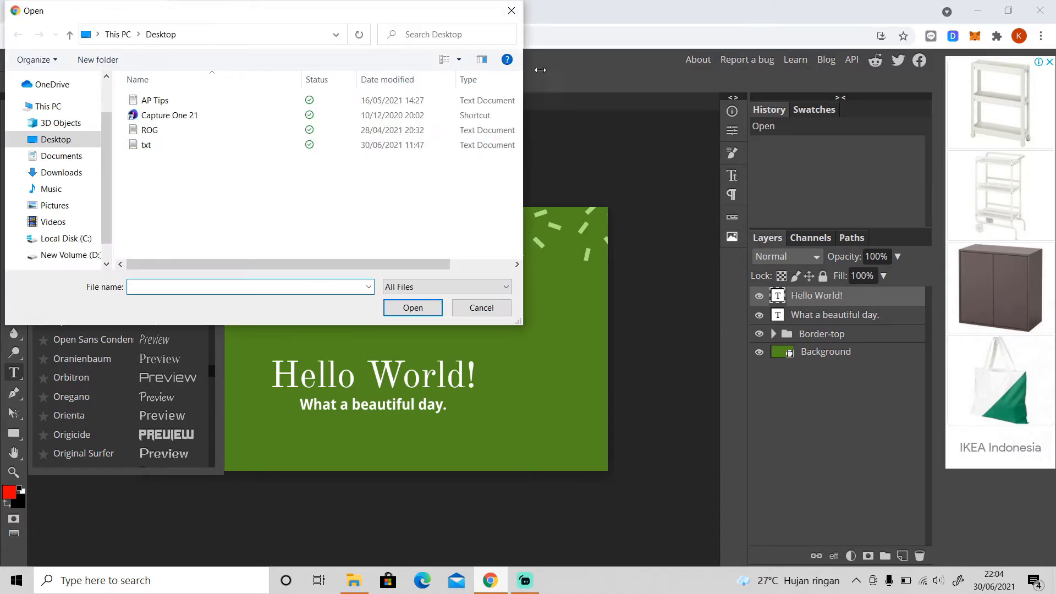
{"action": "left_click", "coordinate": [511, 11]}
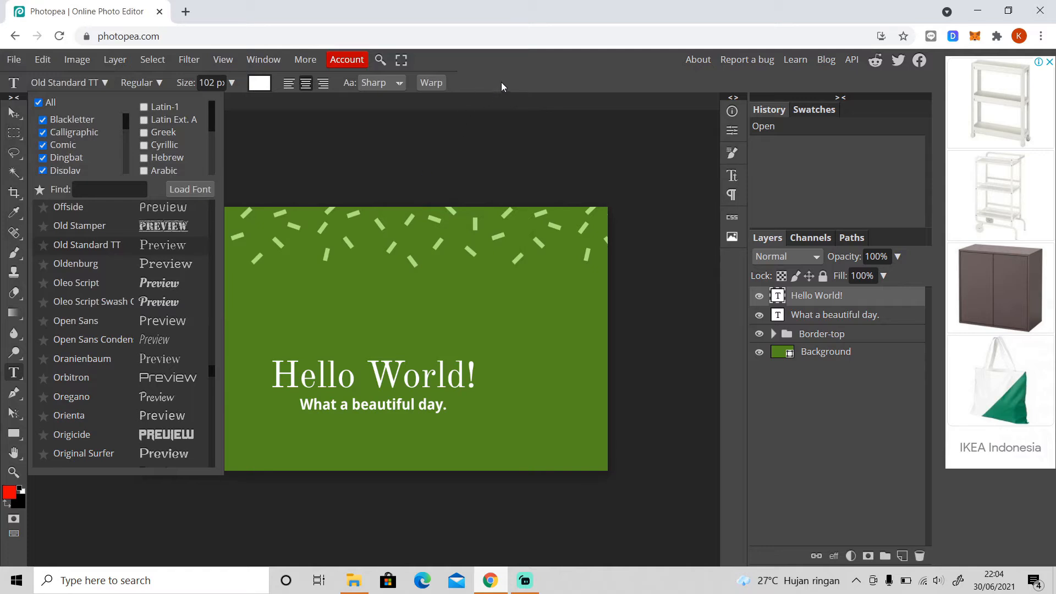
{"action": "left_click", "coordinate": [478, 72]}
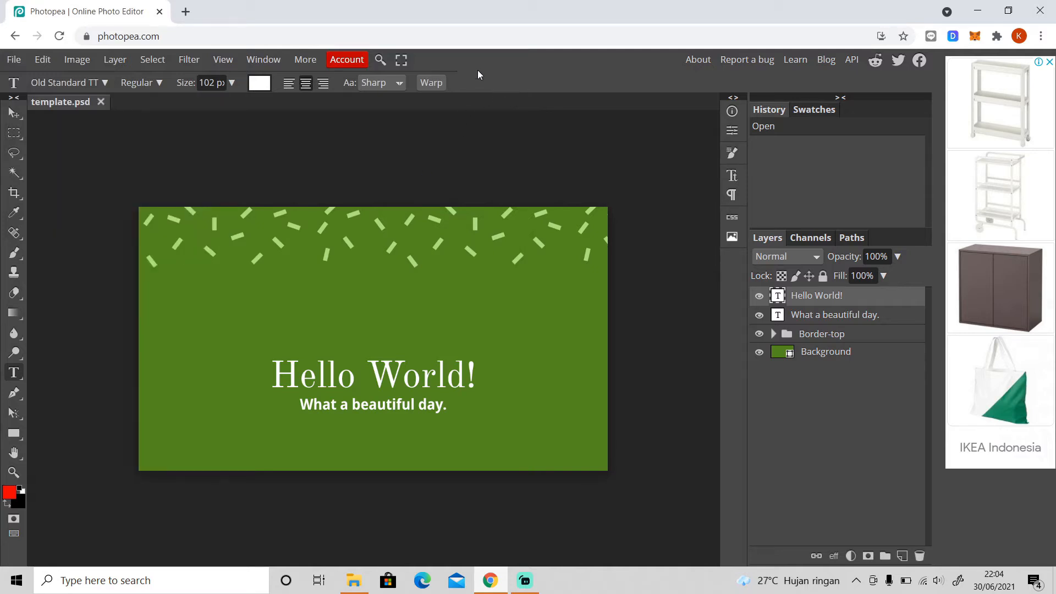
Paint a red zigzag stroke beside the start of the Hello World! text on a new layer, using the hard 24 px brush.
{"action": "key", "text": "b"}
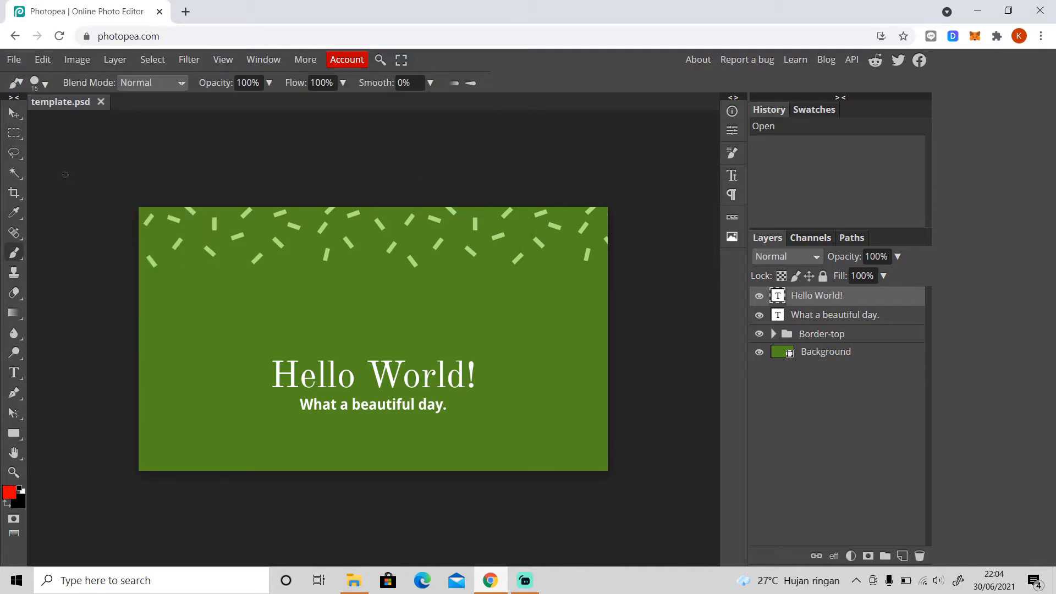
{"action": "left_click", "coordinate": [38, 82]}
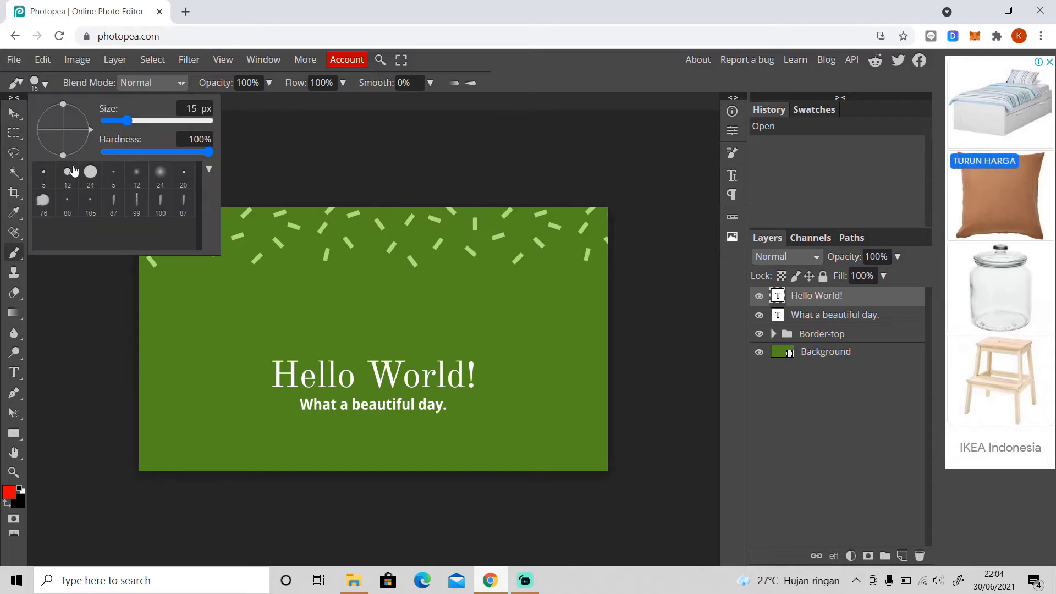
{"action": "left_click", "coordinate": [209, 169]}
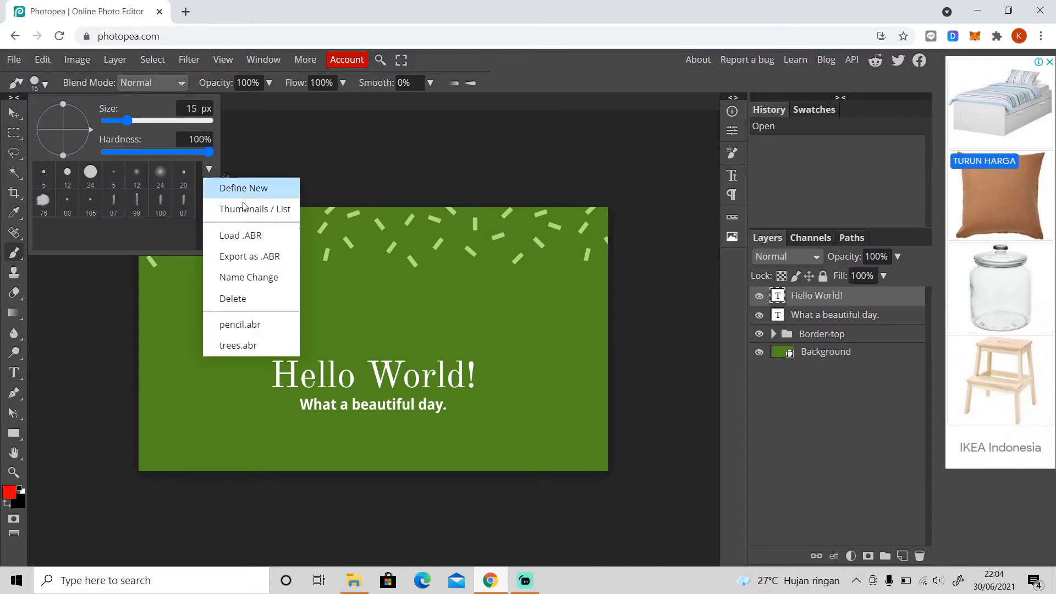
{"action": "left_click", "coordinate": [90, 177]}
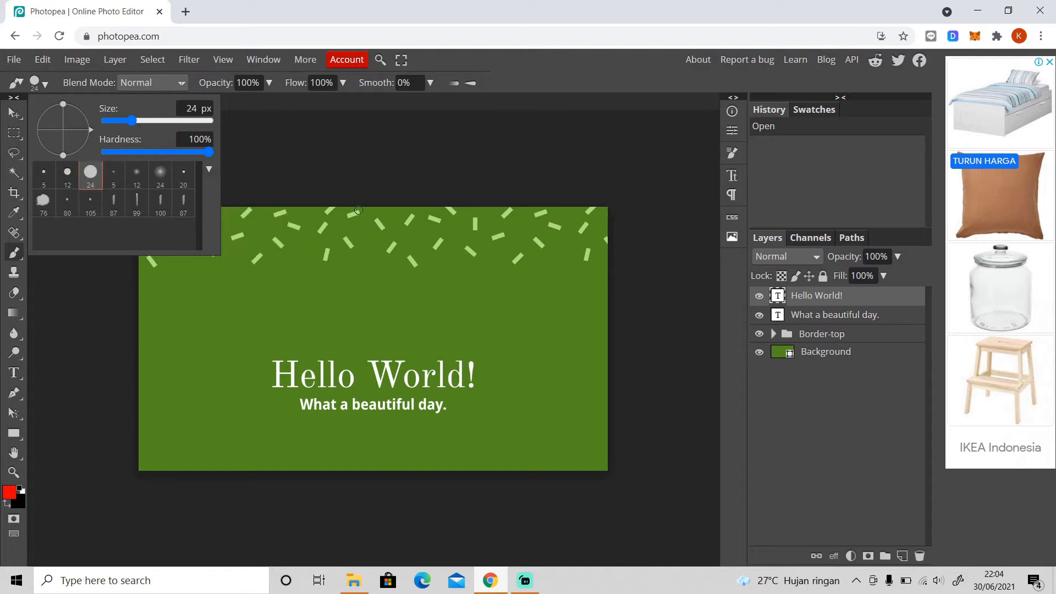
{"action": "left_click", "coordinate": [902, 556]}
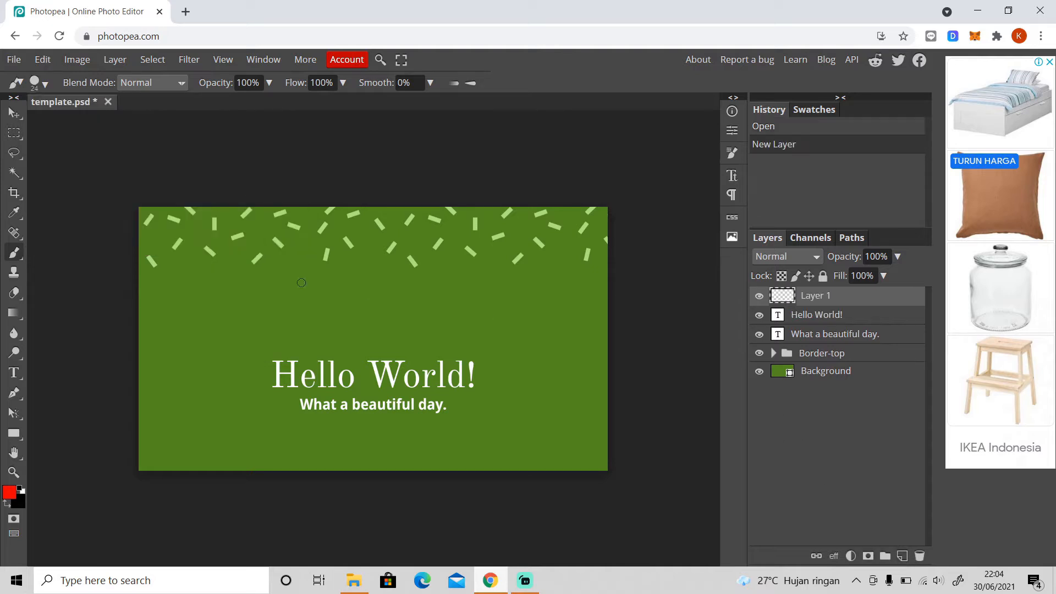
{"action": "mouse_move", "coordinate": [172, 385]}
{"action": "left_mouse_down"}
{"action": "mouse_move", "coordinate": [198, 345]}
{"action": "mouse_move", "coordinate": [235, 330]}
{"action": "mouse_move", "coordinate": [263, 437]}
{"action": "left_mouse_up"}
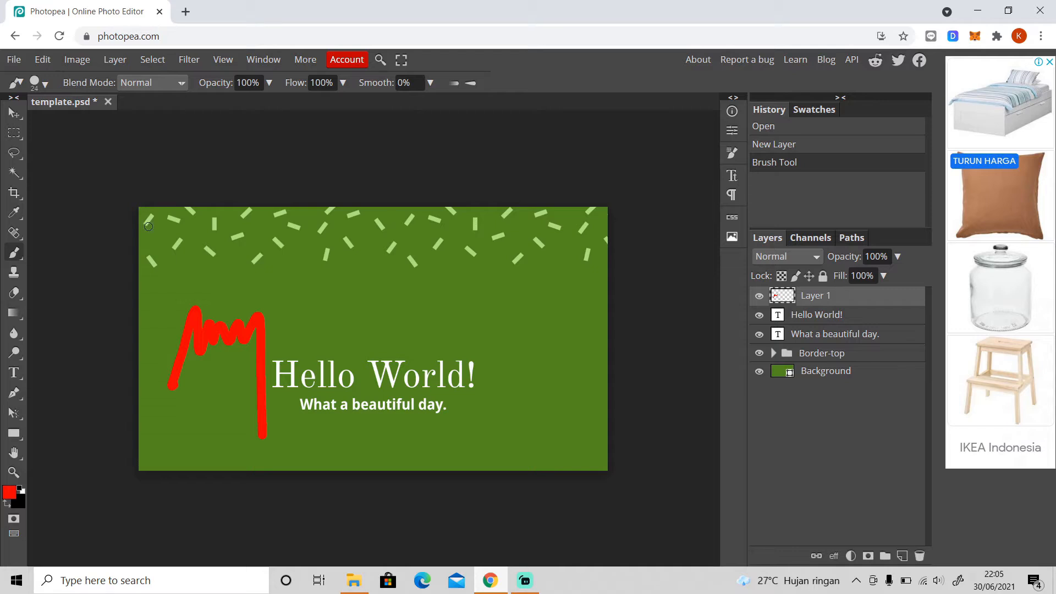
Select the left part of the red stroke with a rectangular selection and move it past the end of the Hello World! text.
{"action": "left_click", "coordinate": [14, 134]}
{"action": "left_click_drag", "start_coordinate": [157, 288], "coordinate": [213, 423]}
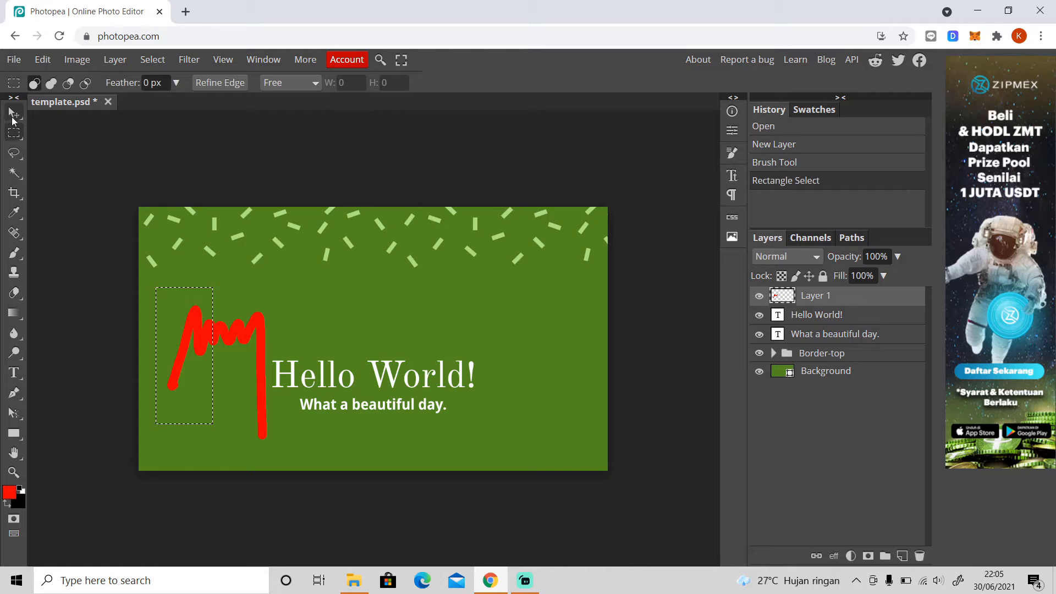
{"action": "left_click", "coordinate": [14, 113]}
{"action": "mouse_move", "coordinate": [199, 355]}
{"action": "left_mouse_down"}
{"action": "mouse_move", "coordinate": [410, 335]}
{"action": "mouse_move", "coordinate": [531, 341]}
{"action": "mouse_move", "coordinate": [540, 365]}
{"action": "left_mouse_up"}
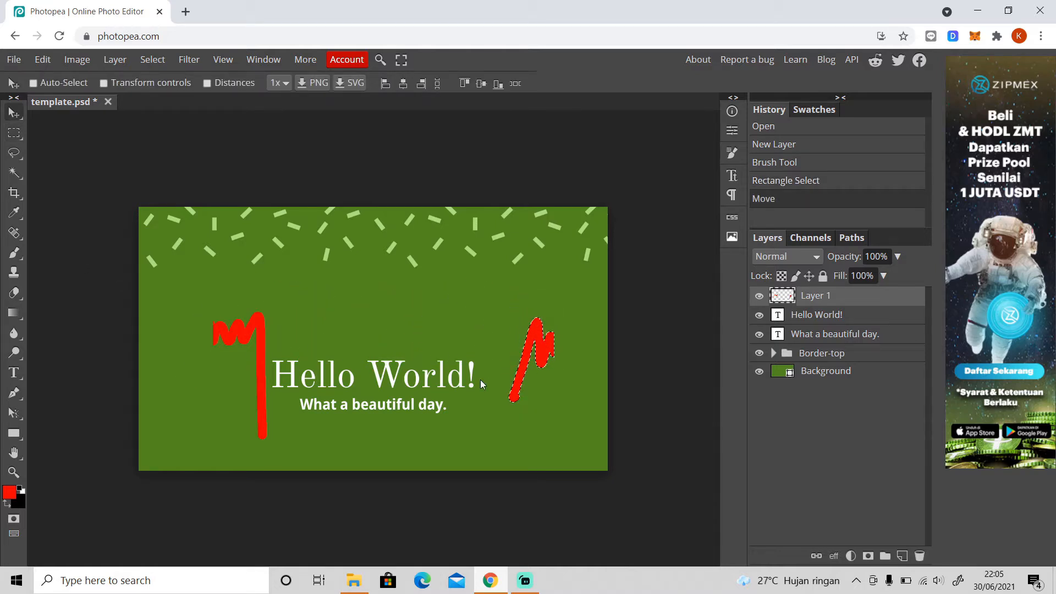
Delete the moved piece of the stroke, deselect, and duplicate the layer with the remaining stroke.
{"action": "key", "text": "Delete"}
{"action": "key", "text": "ctrl+d"}
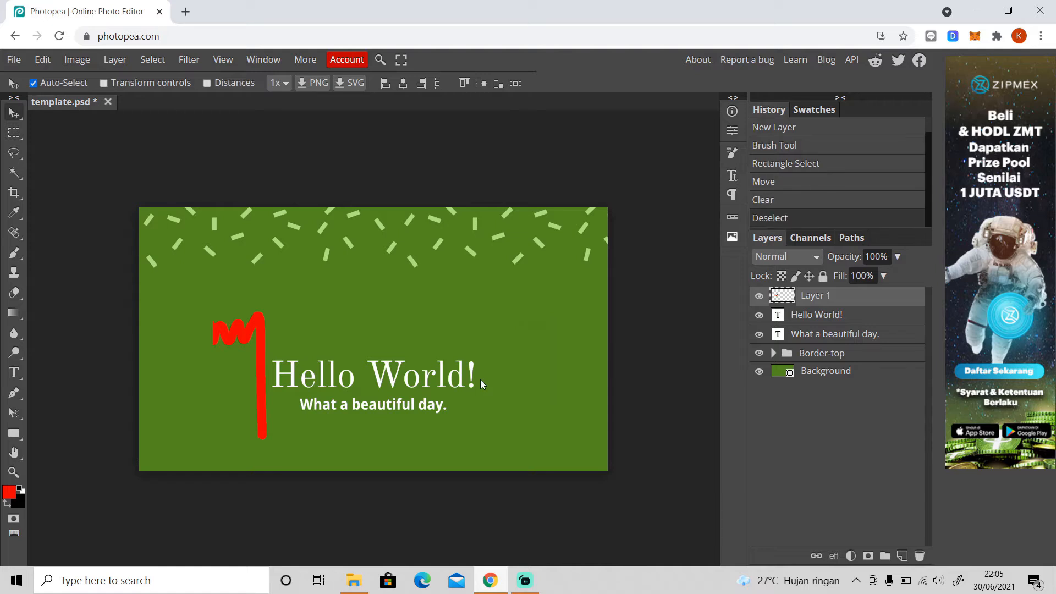
{"action": "key", "text": "ctrl+j"}
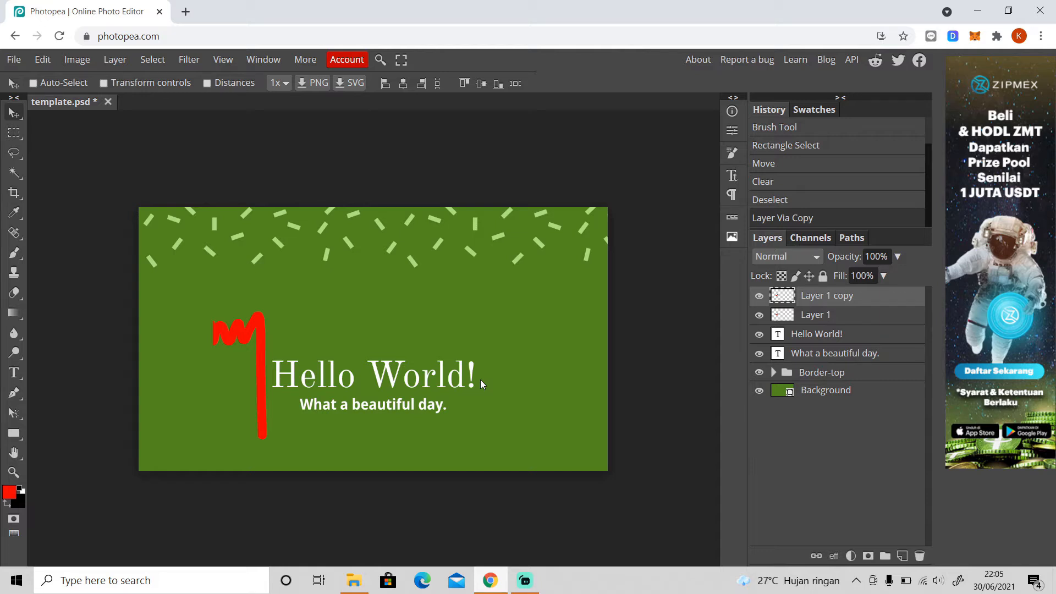
Paint several pressure-sensitive red zigzag strokes of varying opacity and thickness around the text on the duplicated layer.
{"action": "key", "text": "b"}
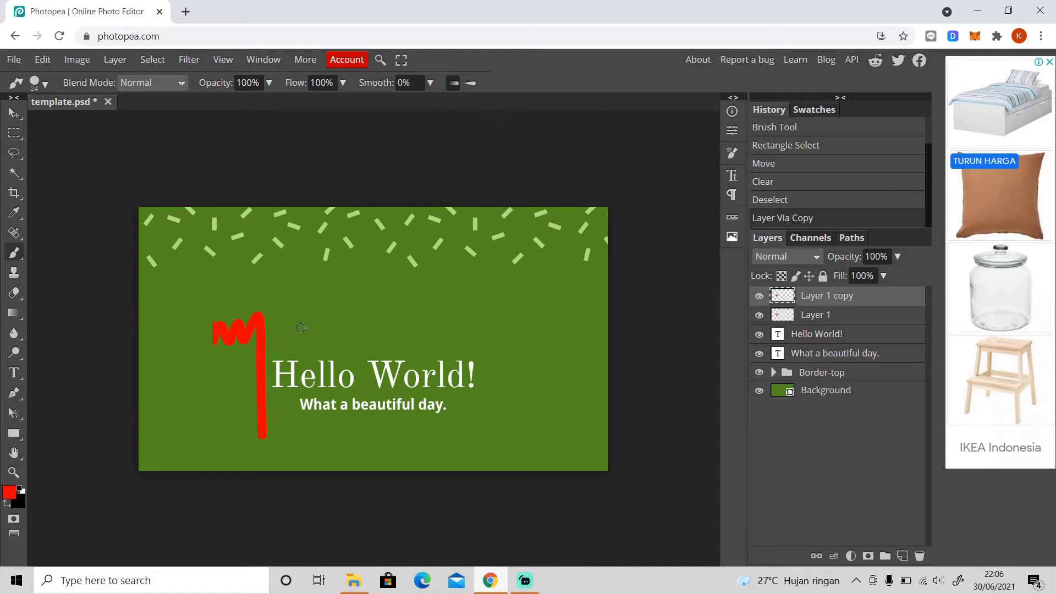
{"action": "left_click_drag", "start_coordinate": [298, 330], "coordinate": [327, 292]}
{"action": "mouse_move", "coordinate": [364, 291]}
{"action": "left_mouse_down"}
{"action": "mouse_move", "coordinate": [446, 297]}
{"action": "mouse_move", "coordinate": [489, 346]}
{"action": "left_mouse_up"}
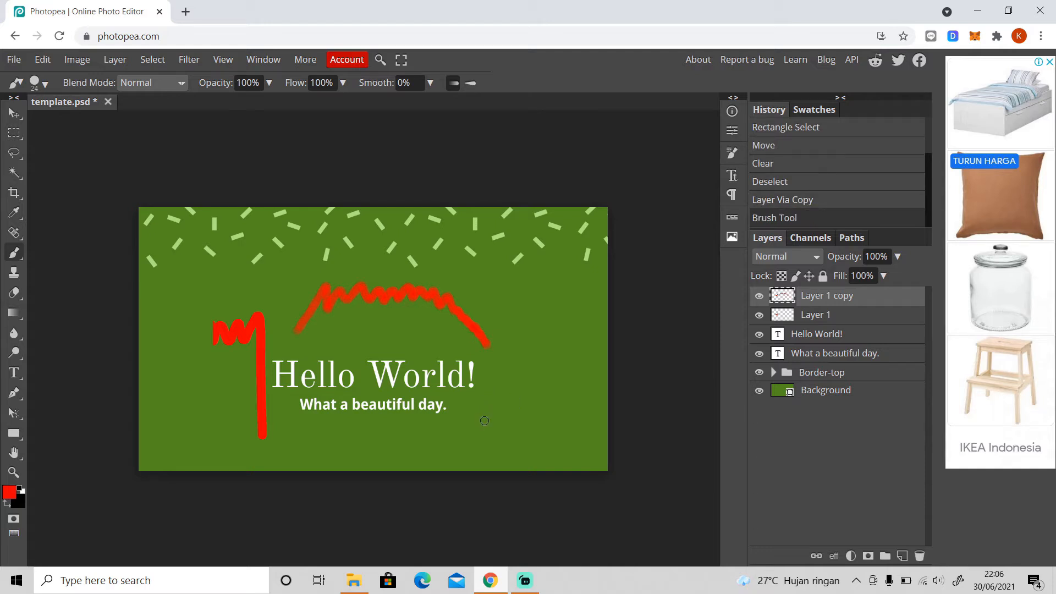
{"action": "mouse_move", "coordinate": [483, 424]}
{"action": "left_mouse_down"}
{"action": "mouse_move", "coordinate": [504, 374]}
{"action": "mouse_move", "coordinate": [506, 390]}
{"action": "mouse_move", "coordinate": [544, 377]}
{"action": "mouse_move", "coordinate": [560, 389]}
{"action": "mouse_move", "coordinate": [568, 372]}
{"action": "mouse_move", "coordinate": [581, 392]}
{"action": "mouse_move", "coordinate": [589, 385]}
{"action": "mouse_move", "coordinate": [582, 422]}
{"action": "left_mouse_up"}
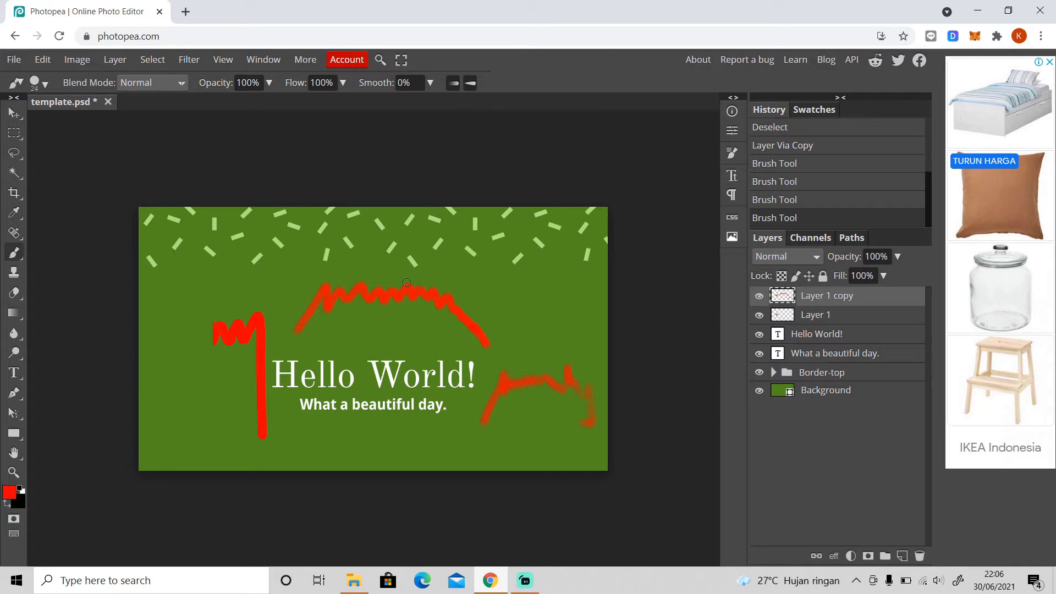
{"action": "mouse_move", "coordinate": [386, 348]}
{"action": "left_mouse_down"}
{"action": "mouse_move", "coordinate": [414, 315]}
{"action": "mouse_move", "coordinate": [474, 333]}
{"action": "mouse_move", "coordinate": [514, 317]}
{"action": "mouse_move", "coordinate": [545, 324]}
{"action": "mouse_move", "coordinate": [574, 352]}
{"action": "left_mouse_up"}
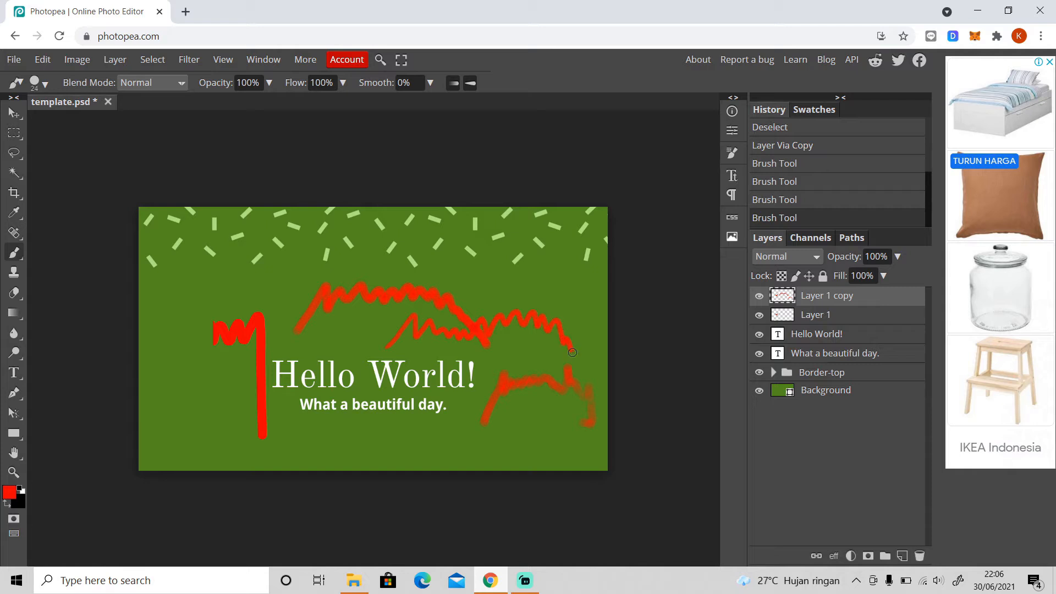
{"action": "left_click", "coordinate": [419, 454]}
{"action": "mouse_move", "coordinate": [423, 456]}
{"action": "left_mouse_down"}
{"action": "mouse_move", "coordinate": [445, 425]}
{"action": "mouse_move", "coordinate": [501, 441]}
{"action": "mouse_move", "coordinate": [525, 486]}
{"action": "left_mouse_up"}
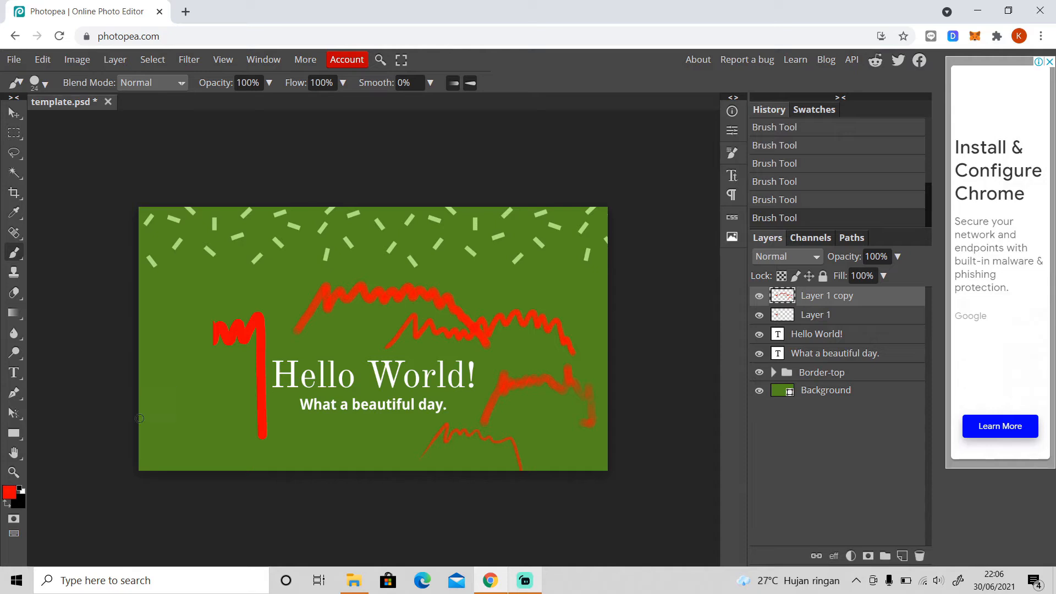
{"action": "mouse_move", "coordinate": [151, 432]}
{"action": "left_mouse_down"}
{"action": "mouse_move", "coordinate": [185, 395]}
{"action": "mouse_move", "coordinate": [249, 392]}
{"action": "mouse_move", "coordinate": [271, 454]}
{"action": "left_mouse_up"}
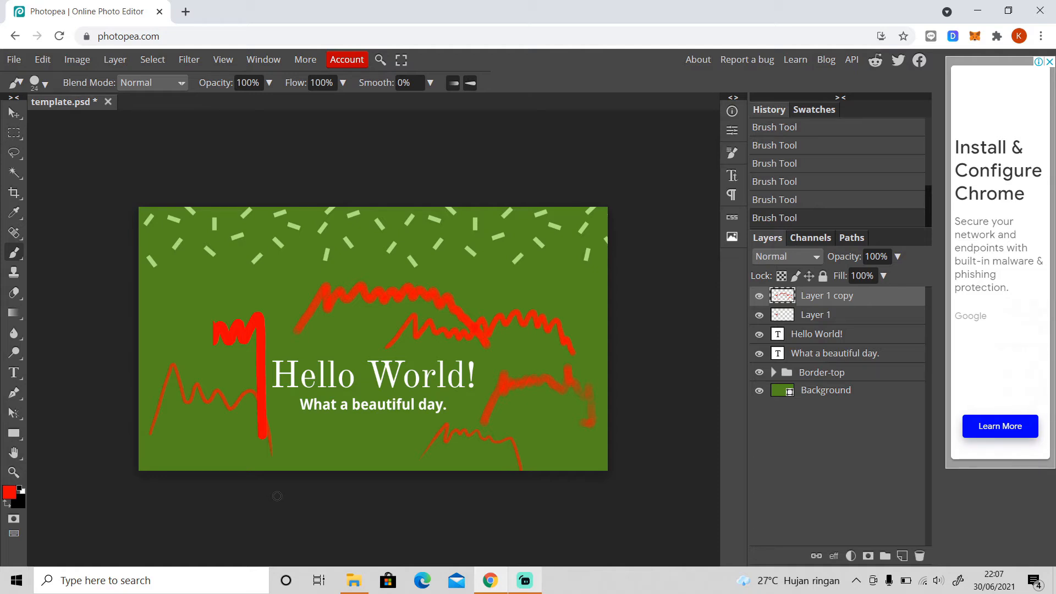
Open the raw photo DSC_0079 from the 2021-06-02 folder and set temperature to 7280, exposure to -0.4 and contrast to 29.
{"action": "left_click", "coordinate": [354, 580]}
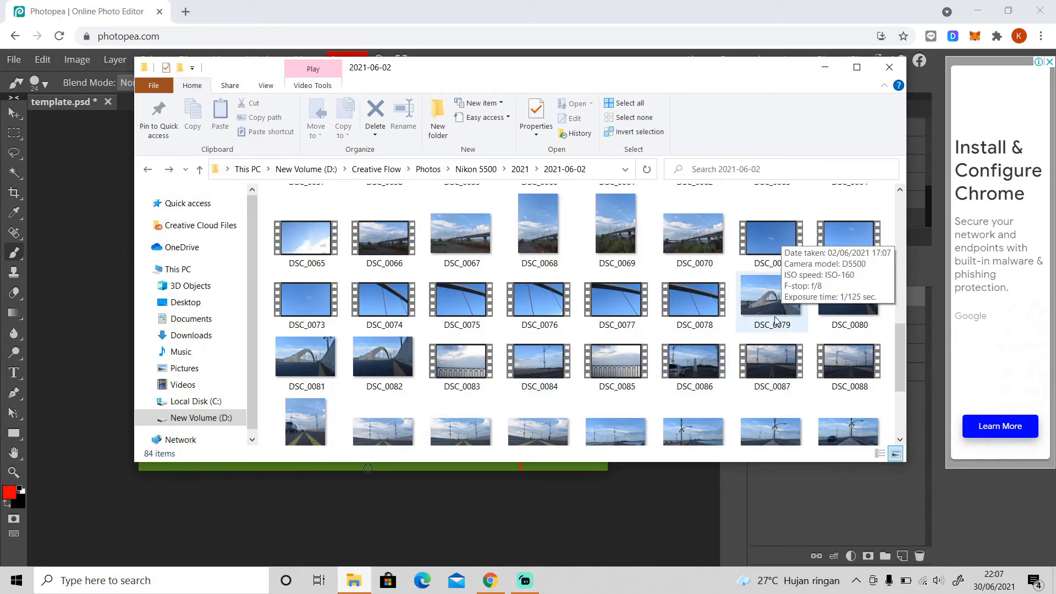
{"action": "left_click_drag", "start_coordinate": [775, 319], "coordinate": [605, 457]}
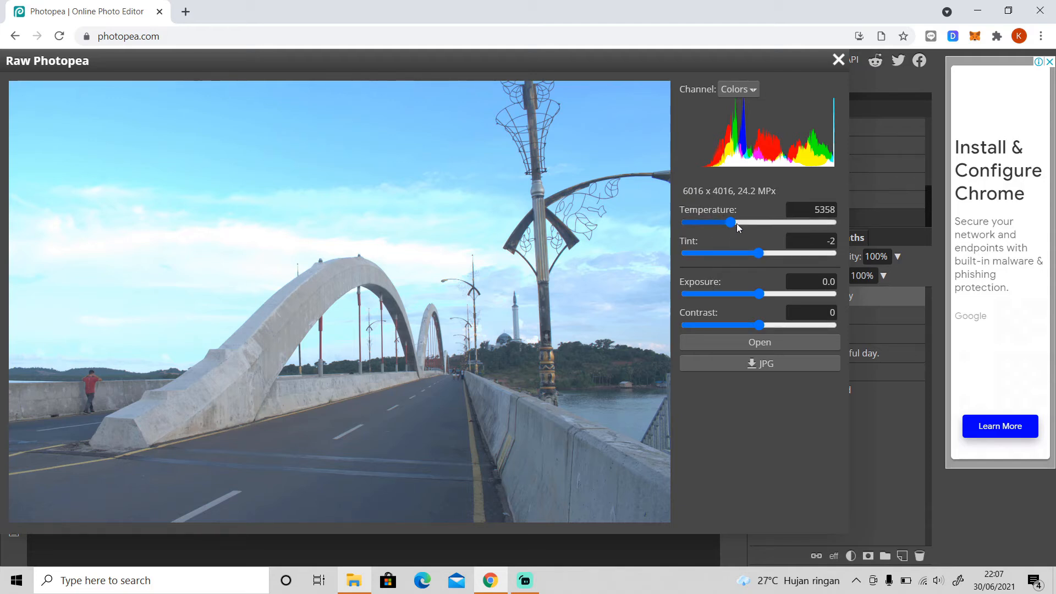
{"action": "left_click_drag", "start_coordinate": [730, 223], "coordinate": [757, 222]}
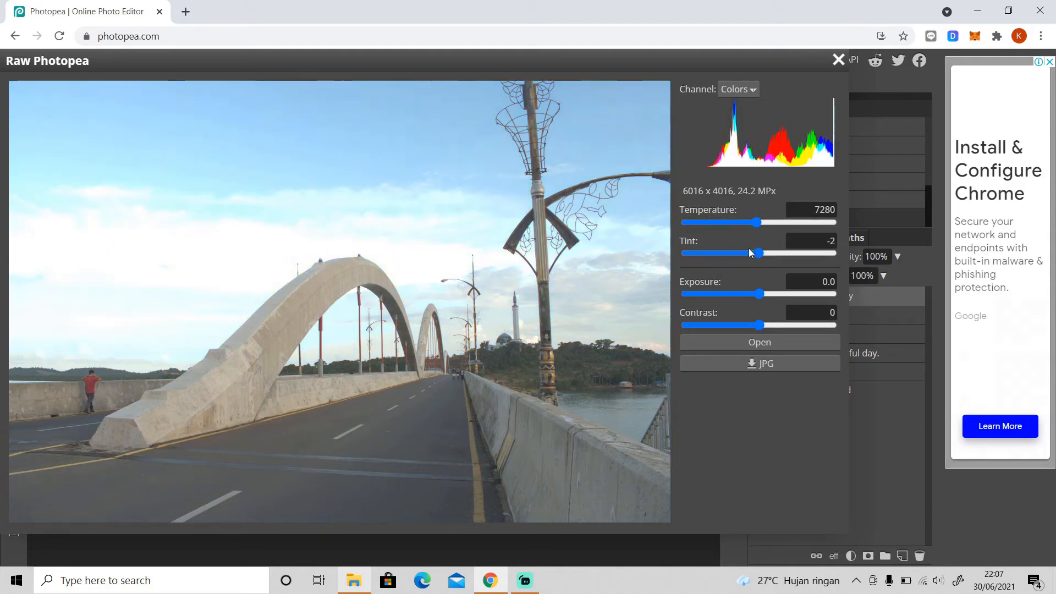
{"action": "left_click_drag", "start_coordinate": [759, 294], "coordinate": [780, 325]}
Download the adjusted raw photo as a JPG and open it as a document for editing.
{"action": "left_click", "coordinate": [763, 367]}
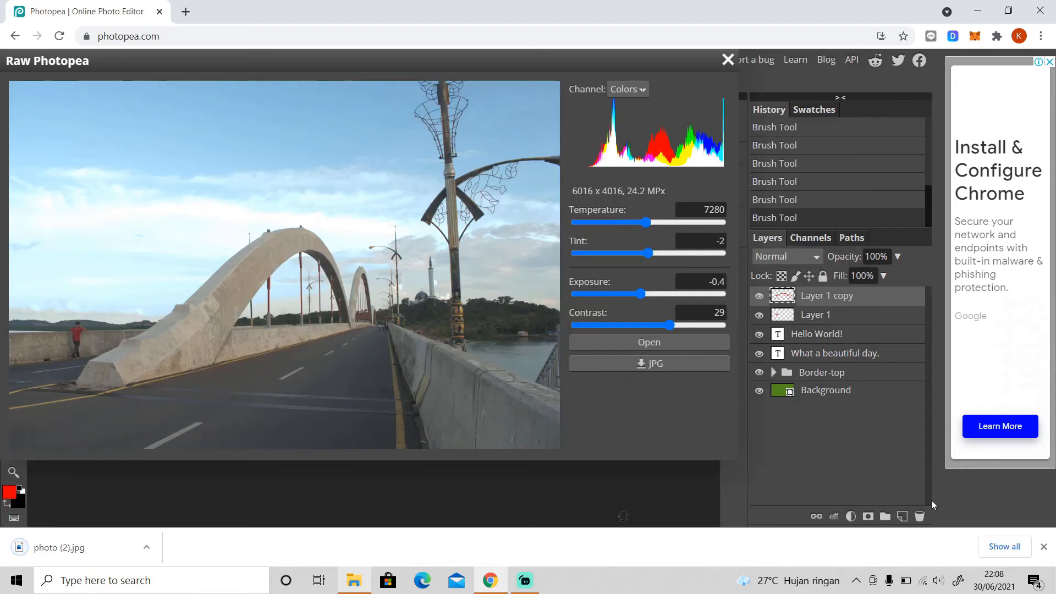
{"action": "left_click", "coordinate": [1043, 547]}
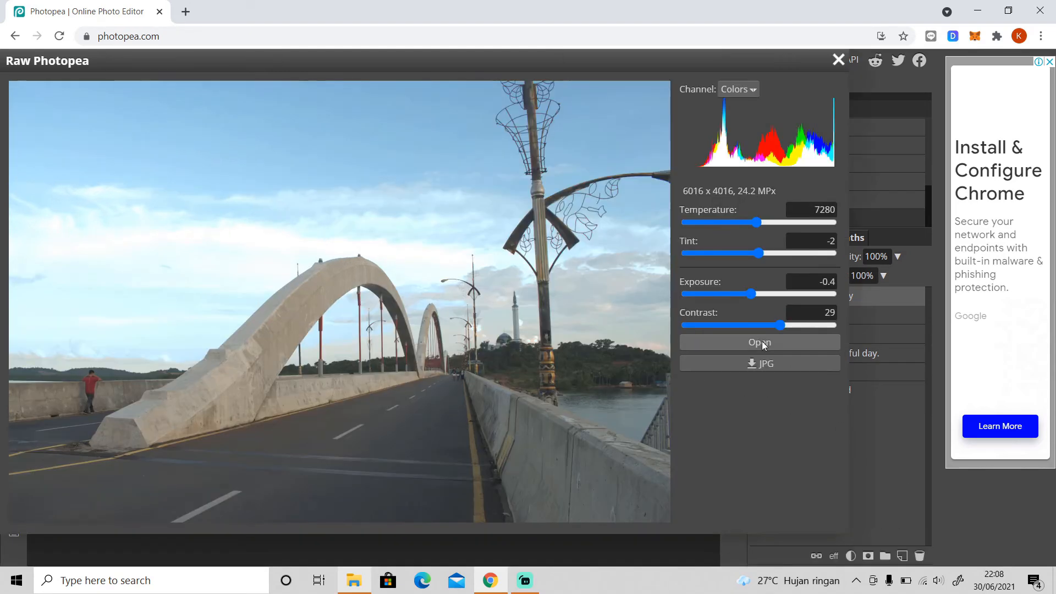
{"action": "left_click", "coordinate": [762, 344]}
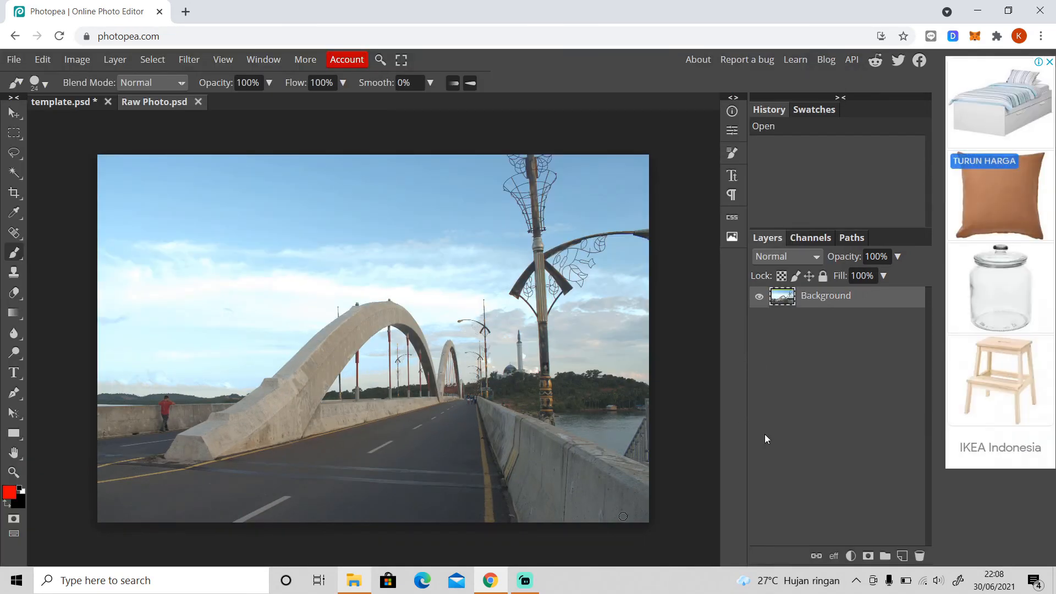
{"action": "left_click", "coordinate": [834, 552]}
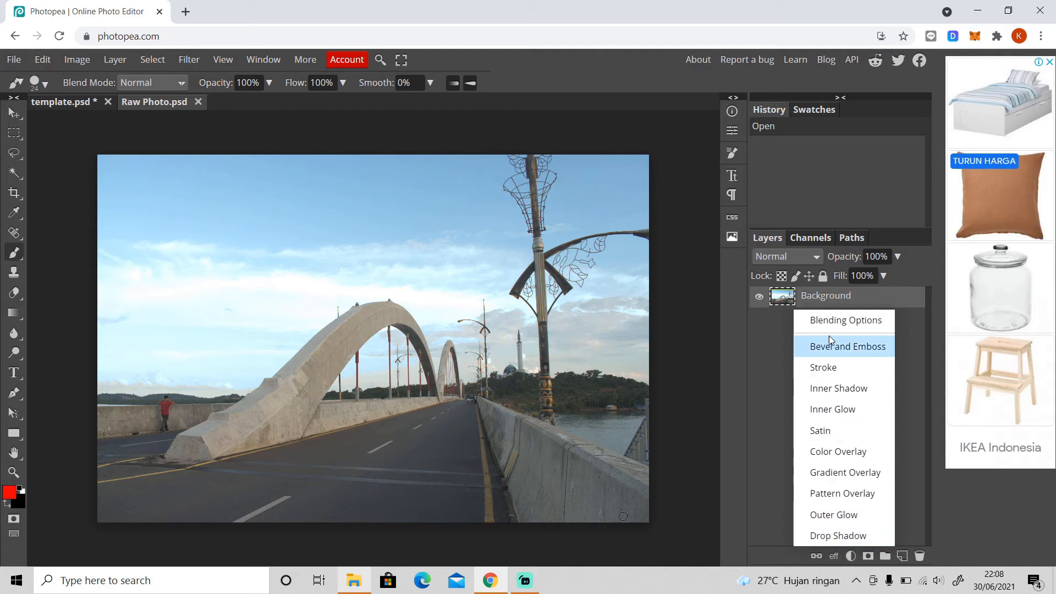
{"action": "left_click", "coordinate": [851, 556]}
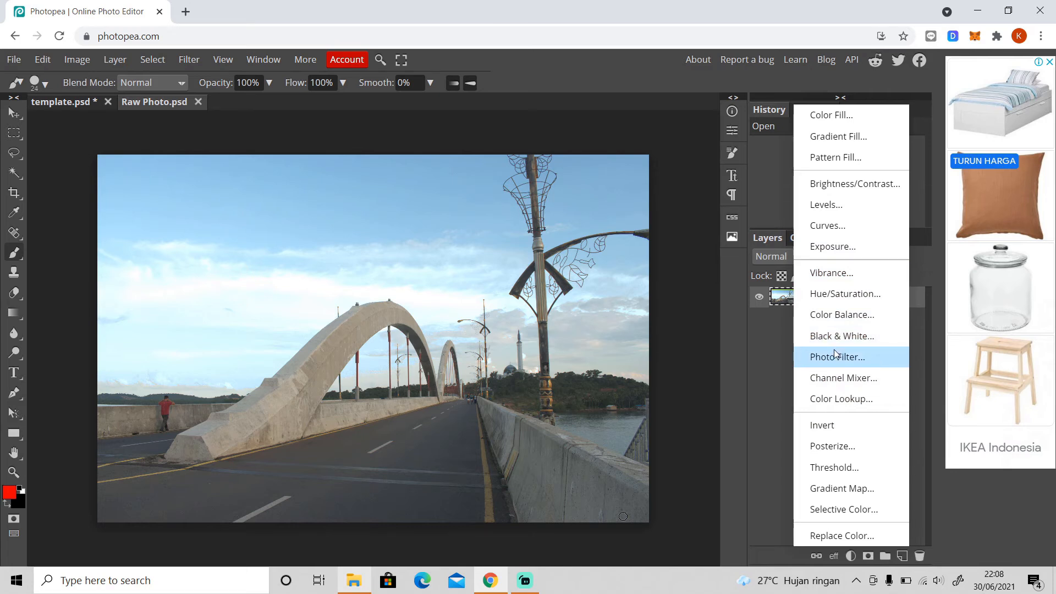
{"action": "left_click", "coordinate": [774, 375]}
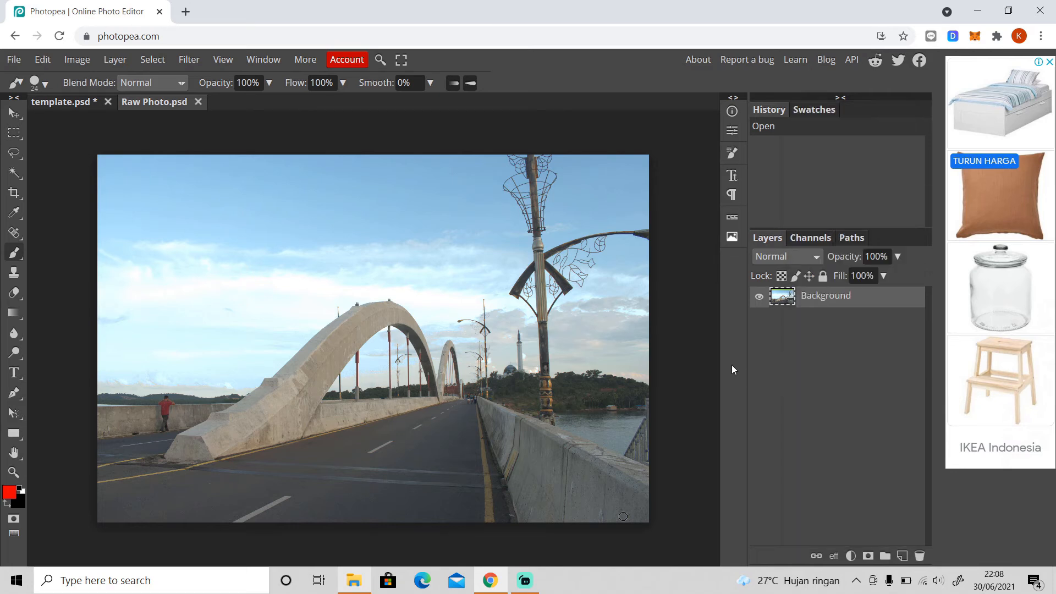
{"action": "left_click", "coordinate": [187, 60]}
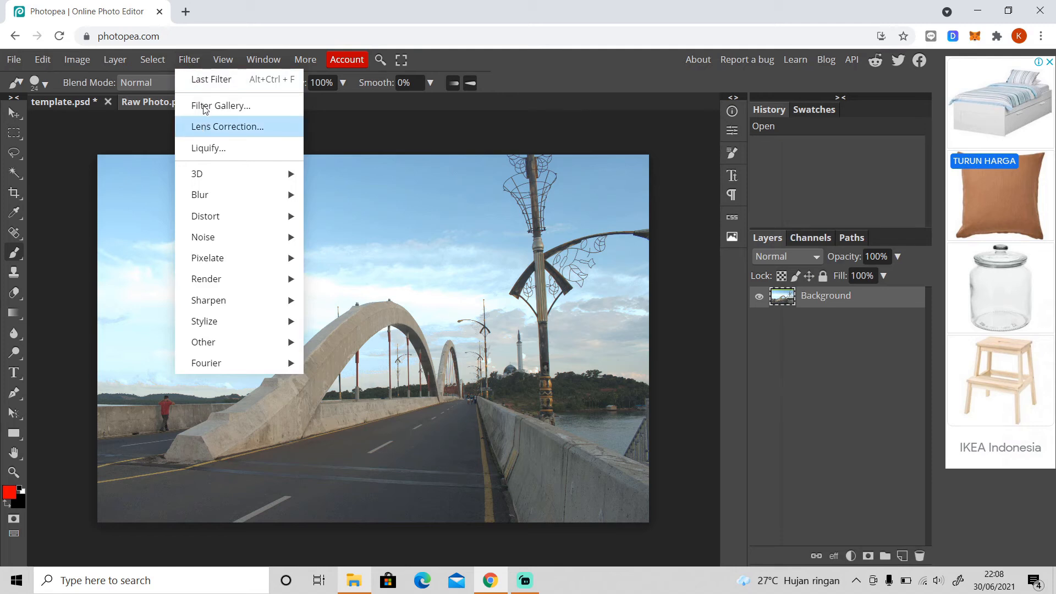
{"action": "mouse_move", "coordinate": [224, 185]}
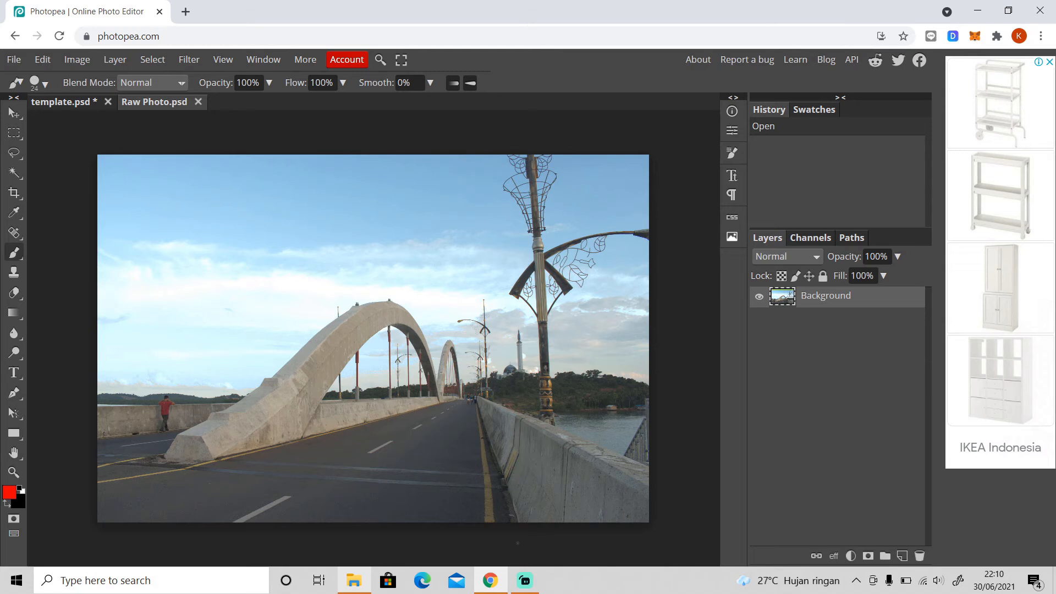
Disconnect the computer from the Wi-Fi network and return to the open Raw Photo document.
{"action": "left_click", "coordinate": [923, 582]}
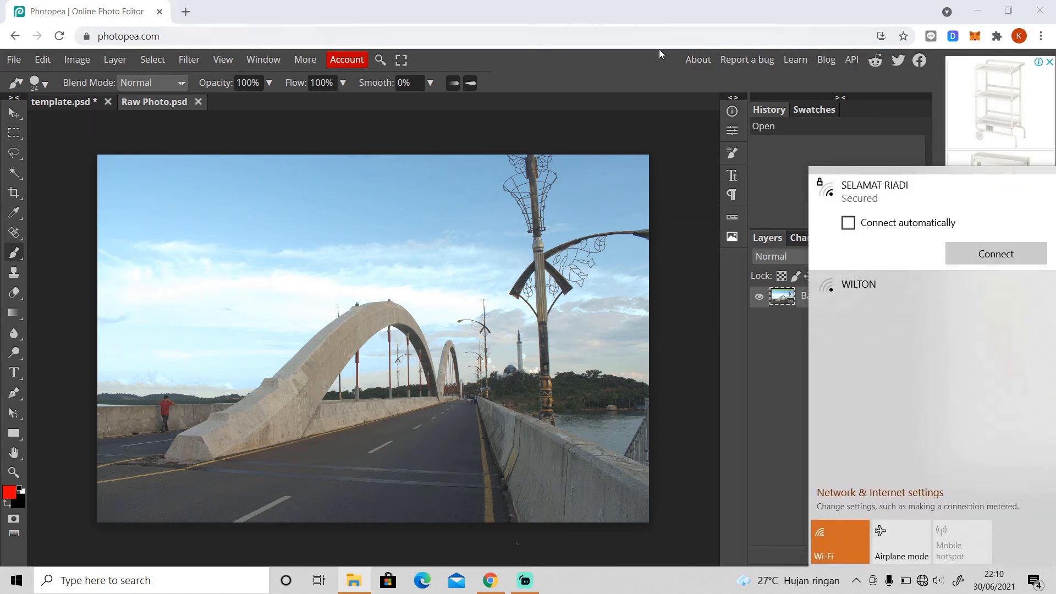
{"action": "left_click", "coordinate": [491, 580]}
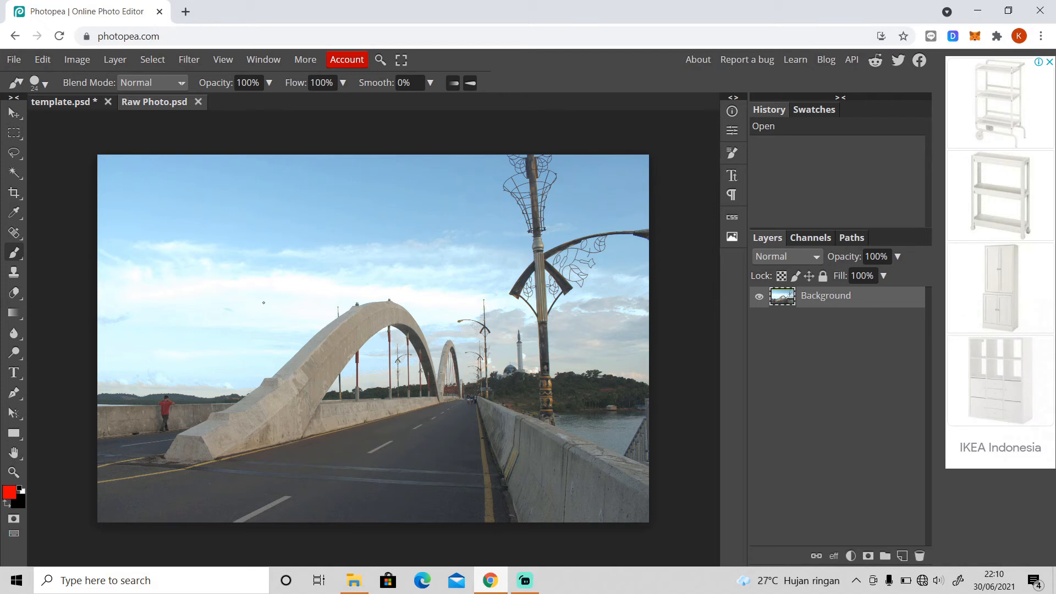
Paint a red zigzag stroke across the sky on a new layer and save the document to the Desktop as a PSD named Raw Photo.
{"action": "left_click", "coordinate": [902, 555]}
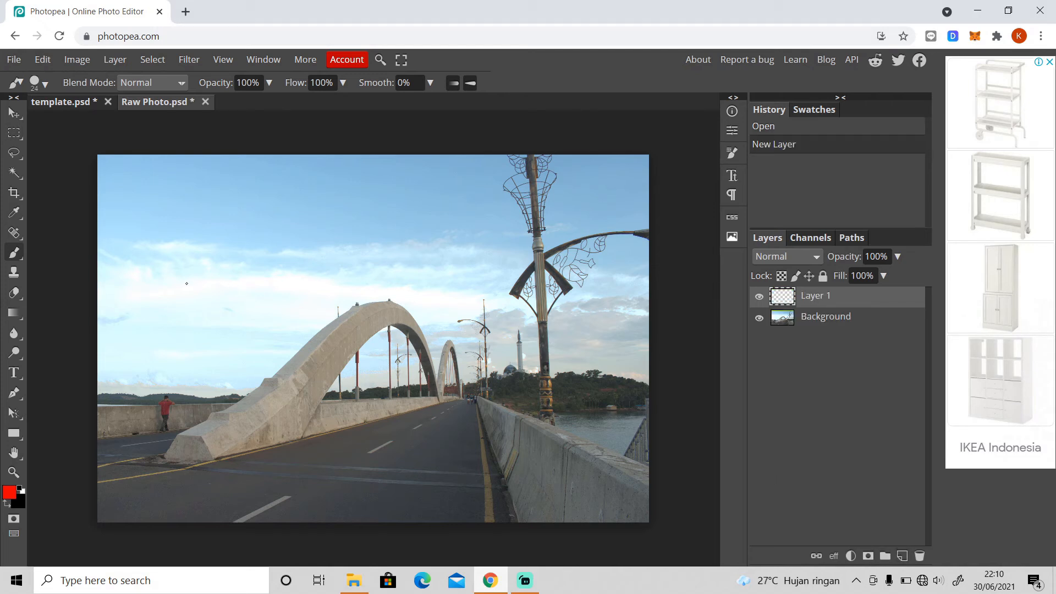
{"action": "mouse_move", "coordinate": [200, 309]}
{"action": "left_mouse_down"}
{"action": "mouse_move", "coordinate": [251, 269]}
{"action": "mouse_move", "coordinate": [301, 283]}
{"action": "mouse_move", "coordinate": [375, 265]}
{"action": "left_mouse_up"}
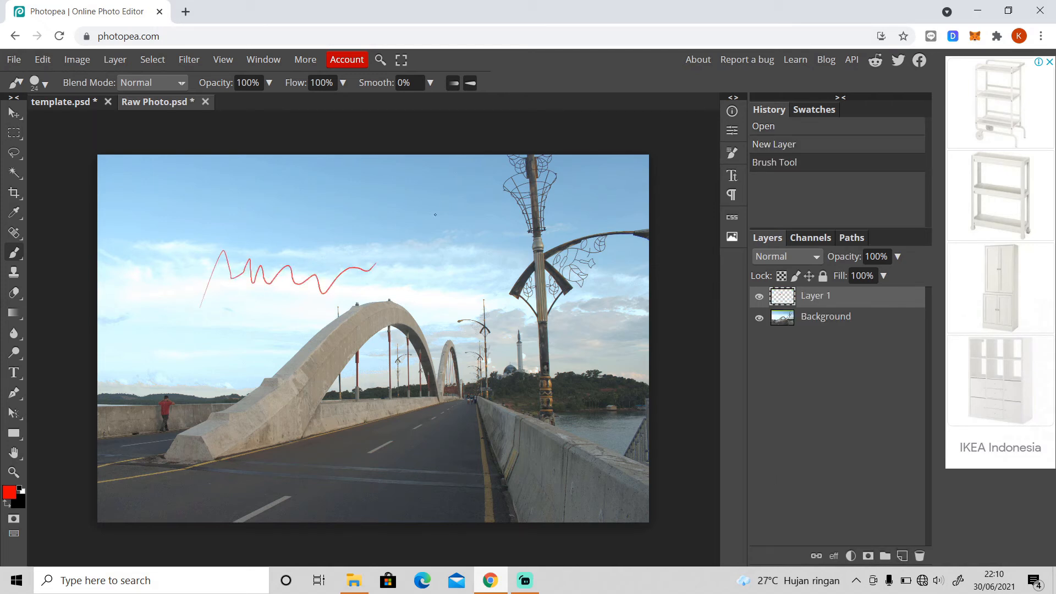
{"action": "left_click", "coordinate": [14, 60]}
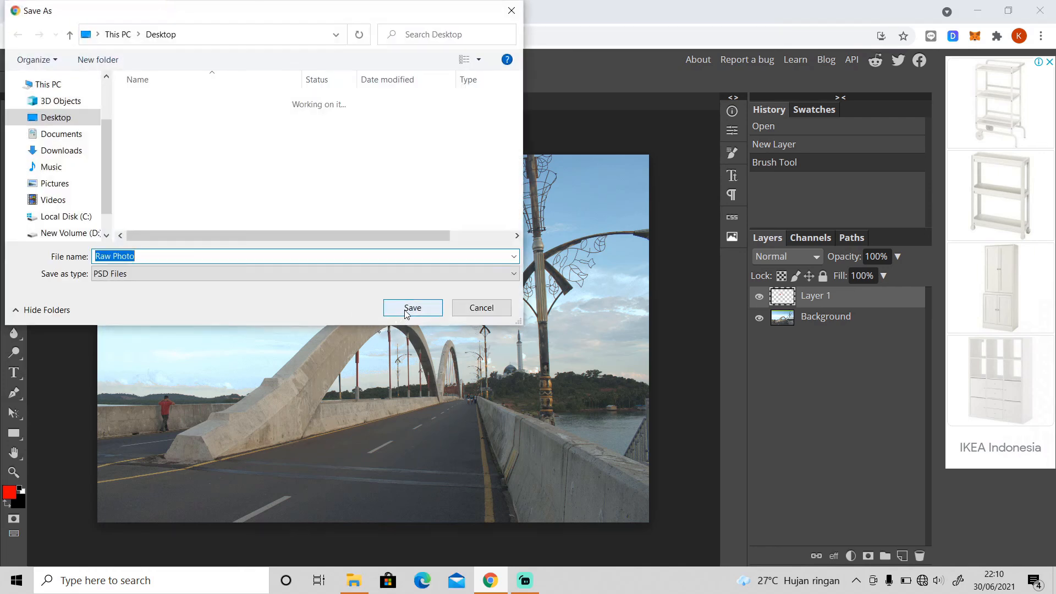
{"action": "left_click", "coordinate": [410, 306]}
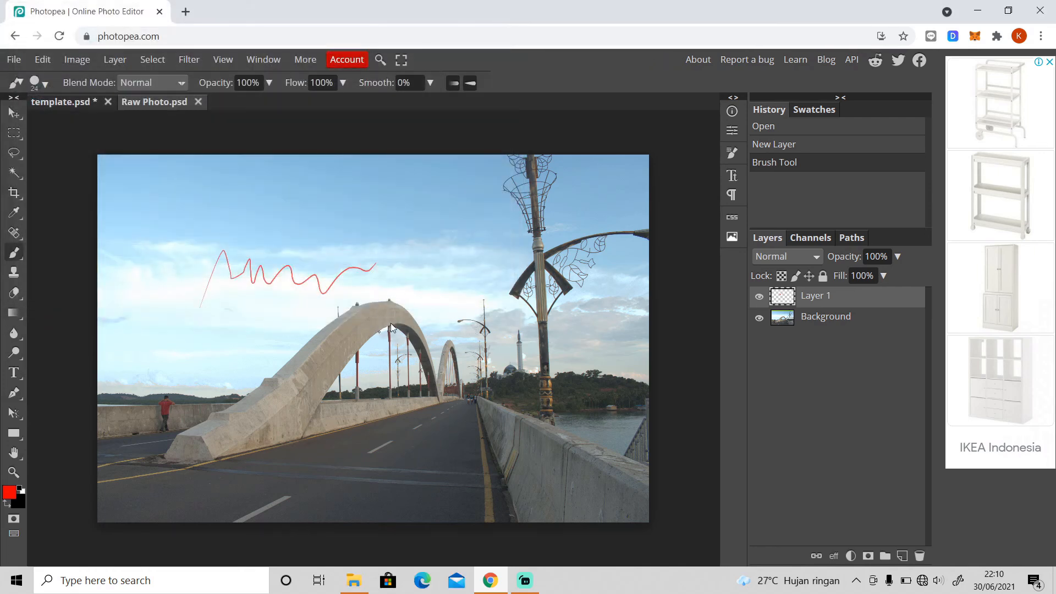
Export the image as a 6016 × 4016 px PNG at 100% quality and delete the layer with the red stroke.
{"action": "left_click", "coordinate": [14, 60]}
{"action": "mouse_move", "coordinate": [90, 258]}
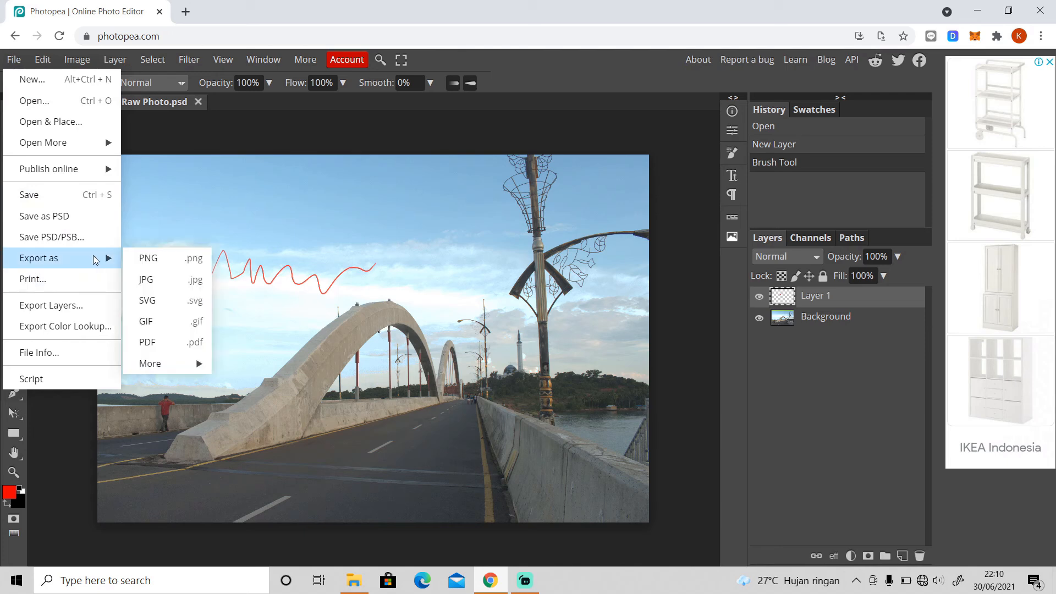
{"action": "left_click", "coordinate": [145, 266]}
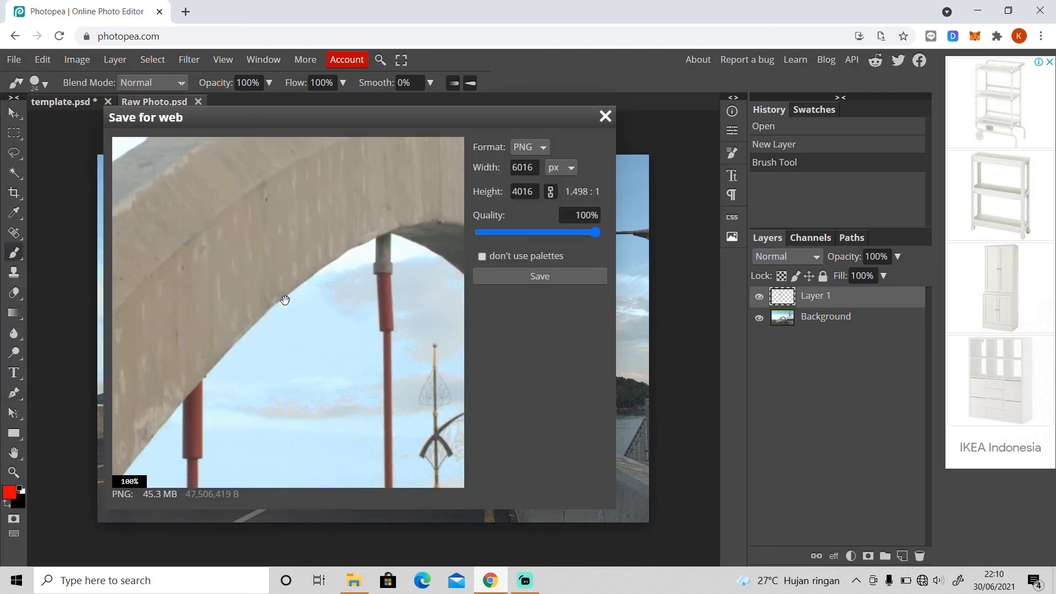
{"action": "left_click", "coordinate": [556, 278]}
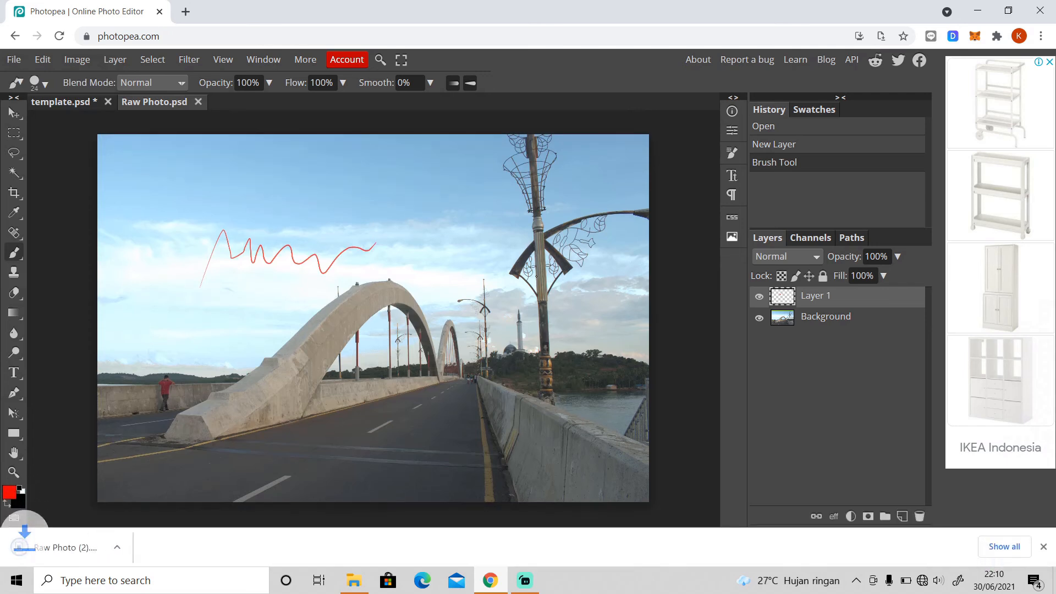
{"action": "left_click", "coordinate": [1043, 546]}
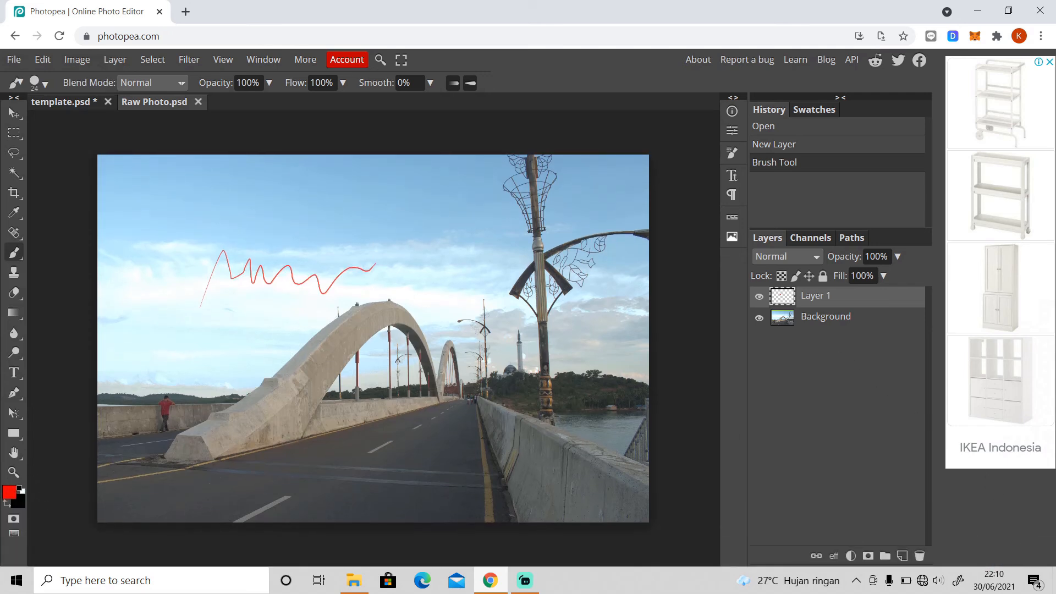
{"action": "key", "text": "Delete"}
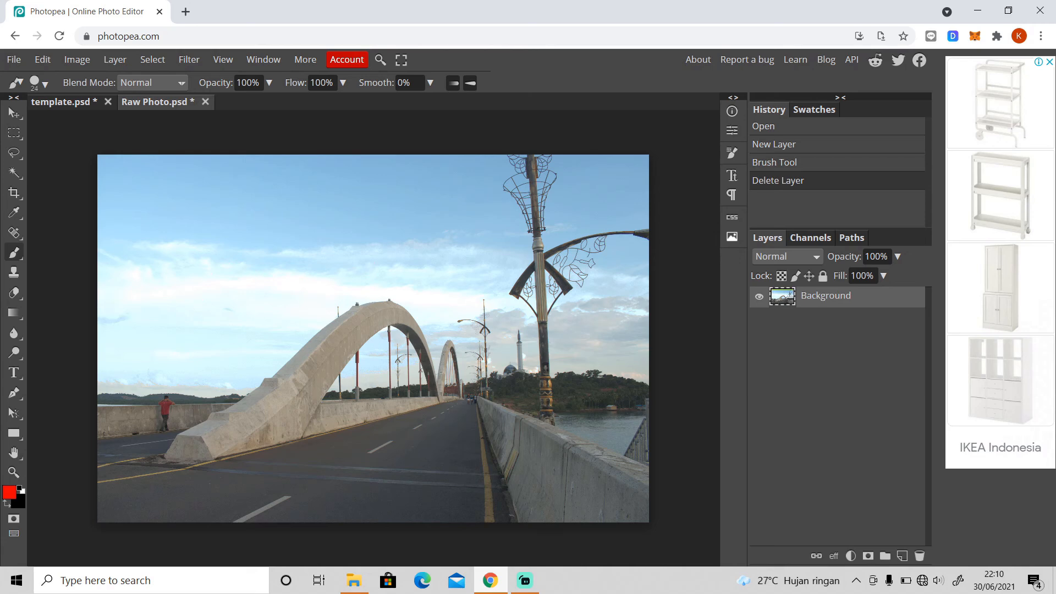